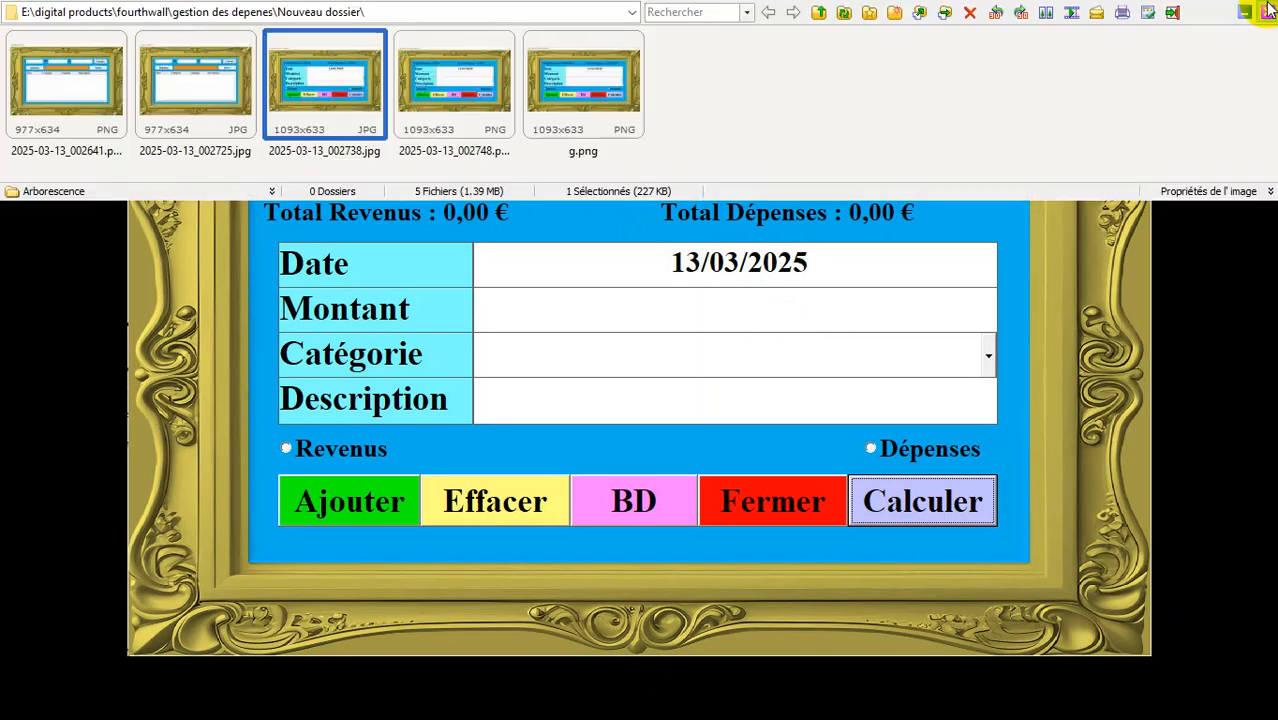
Close the image viewer and open the workbook "Gestionnaire des revenus et dépenses.xlsm" from the Nouveau dossier folder
left_click(1269, 7)
left_click(355, 388)
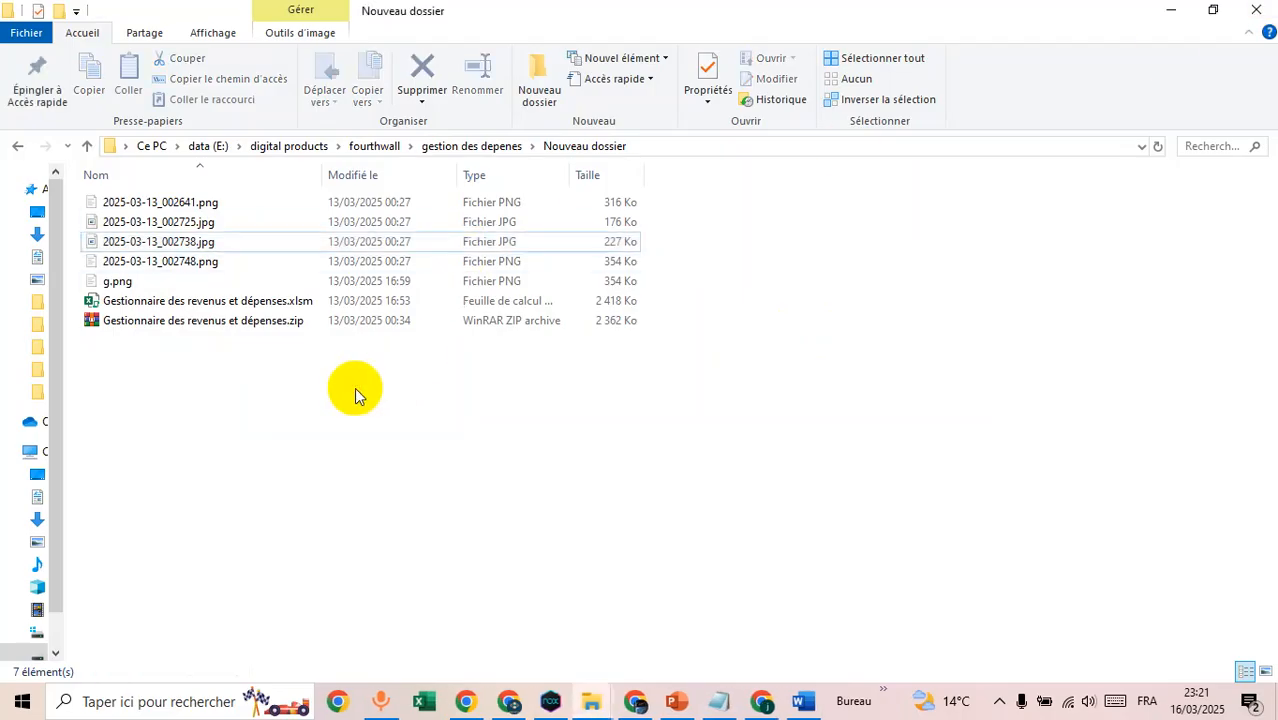
left_click(266, 303)
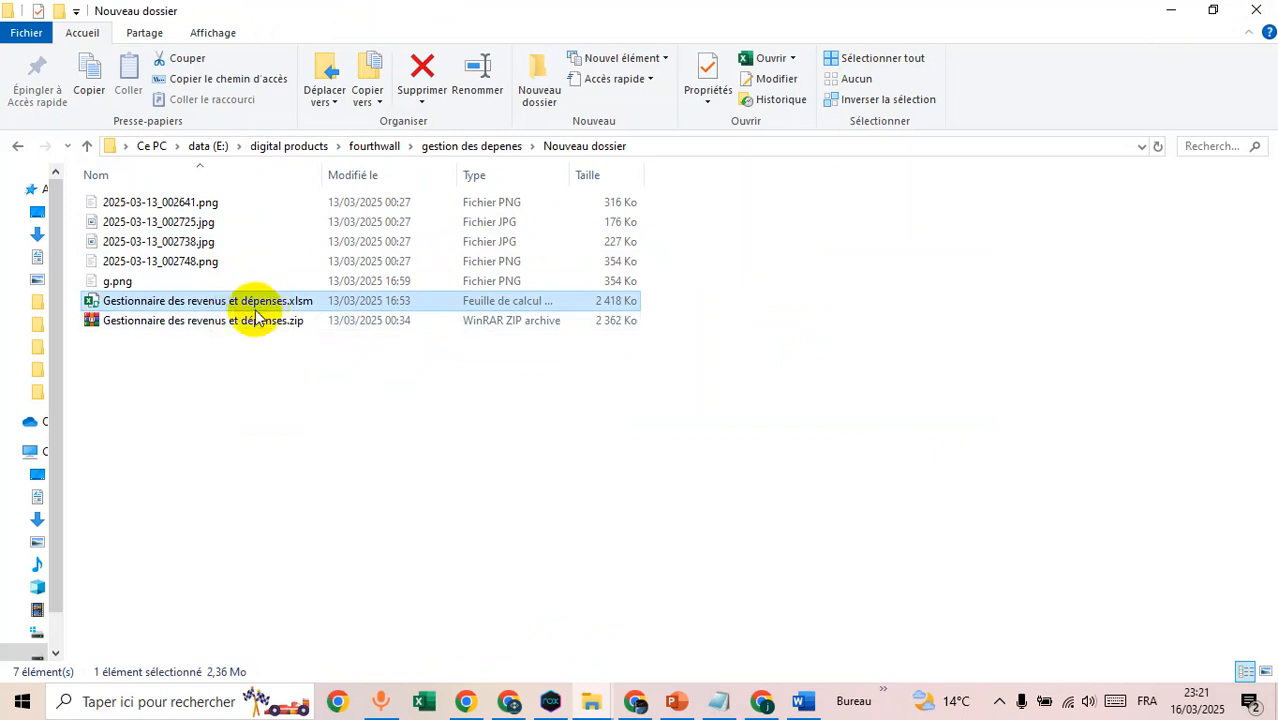
right_click(263, 311)
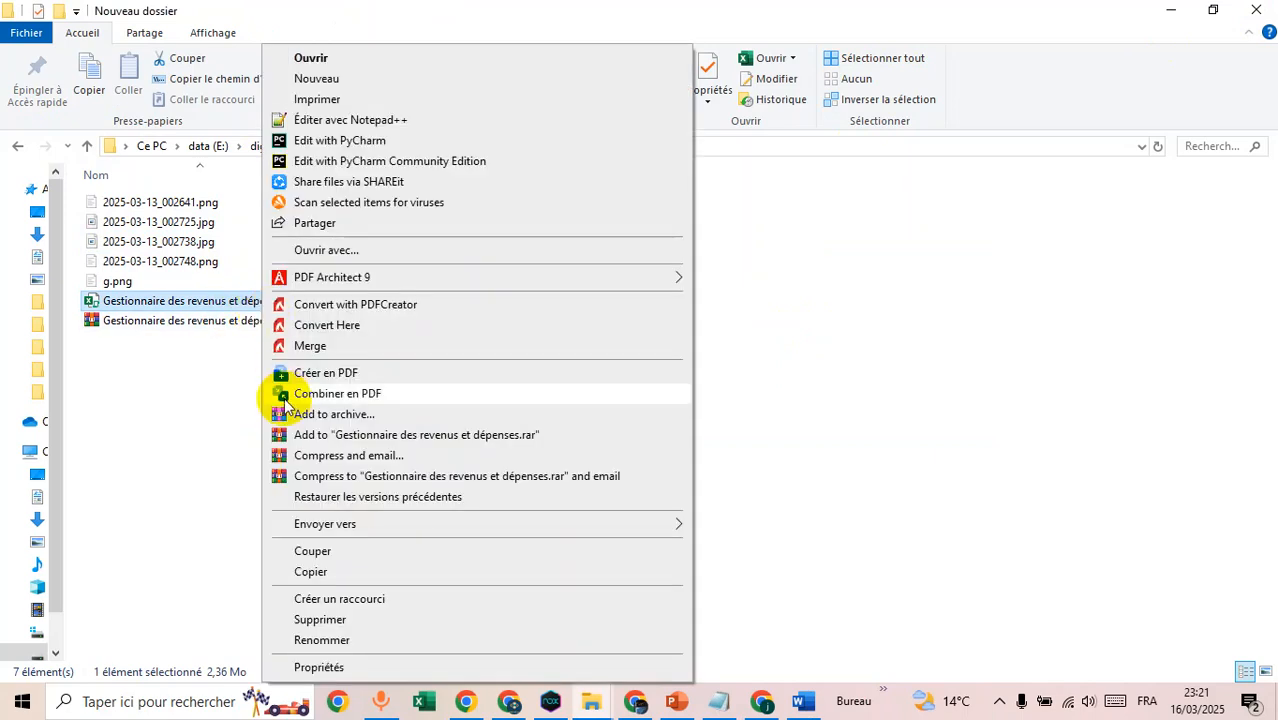
left_click(386, 60)
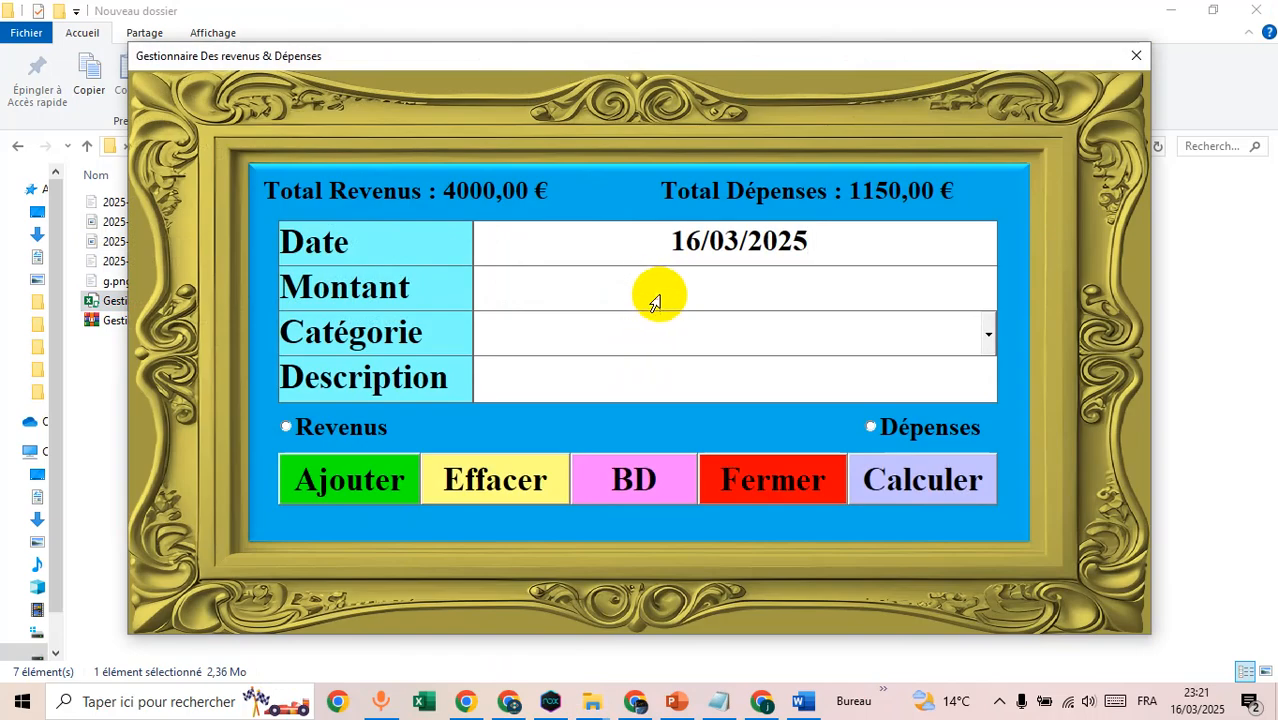
Examine the main form's date and amount fields and look through the list of available categories
mouse_move(619, 52)
left_mouse_down()
mouse_move(608, 148)
mouse_move(632, 69)
left_mouse_up()
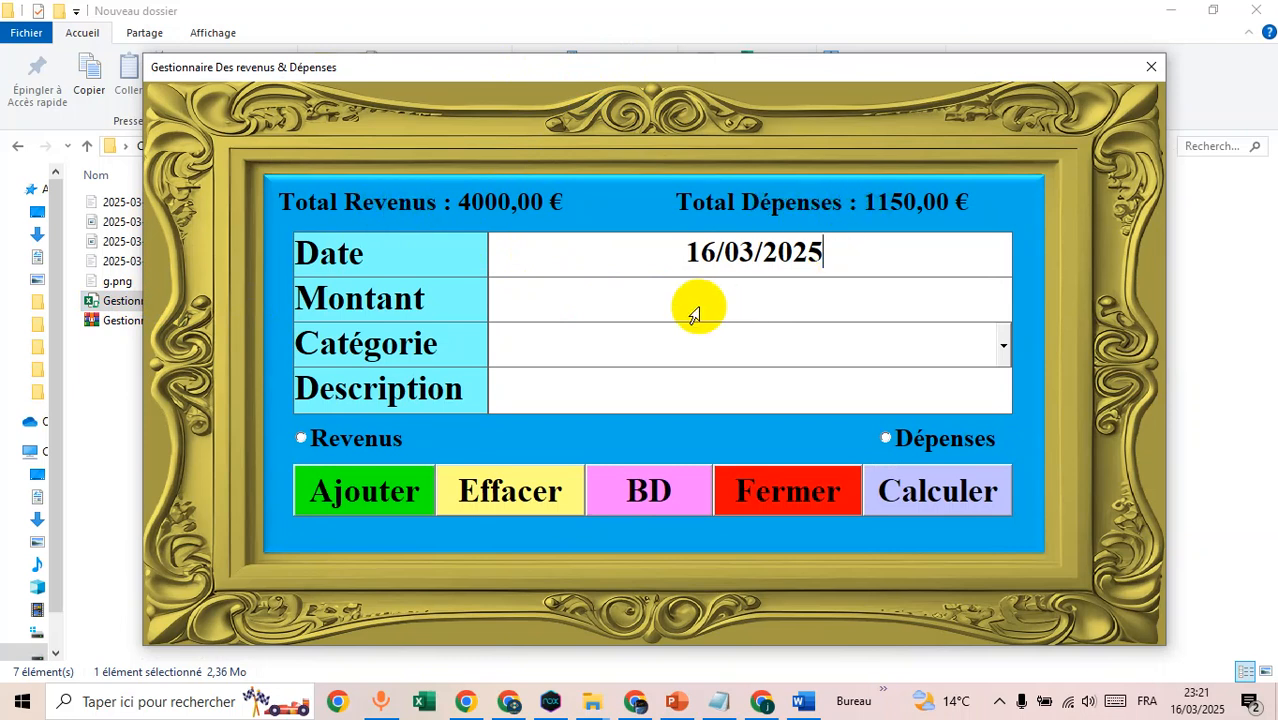
left_click_drag(765, 255, 752, 258)
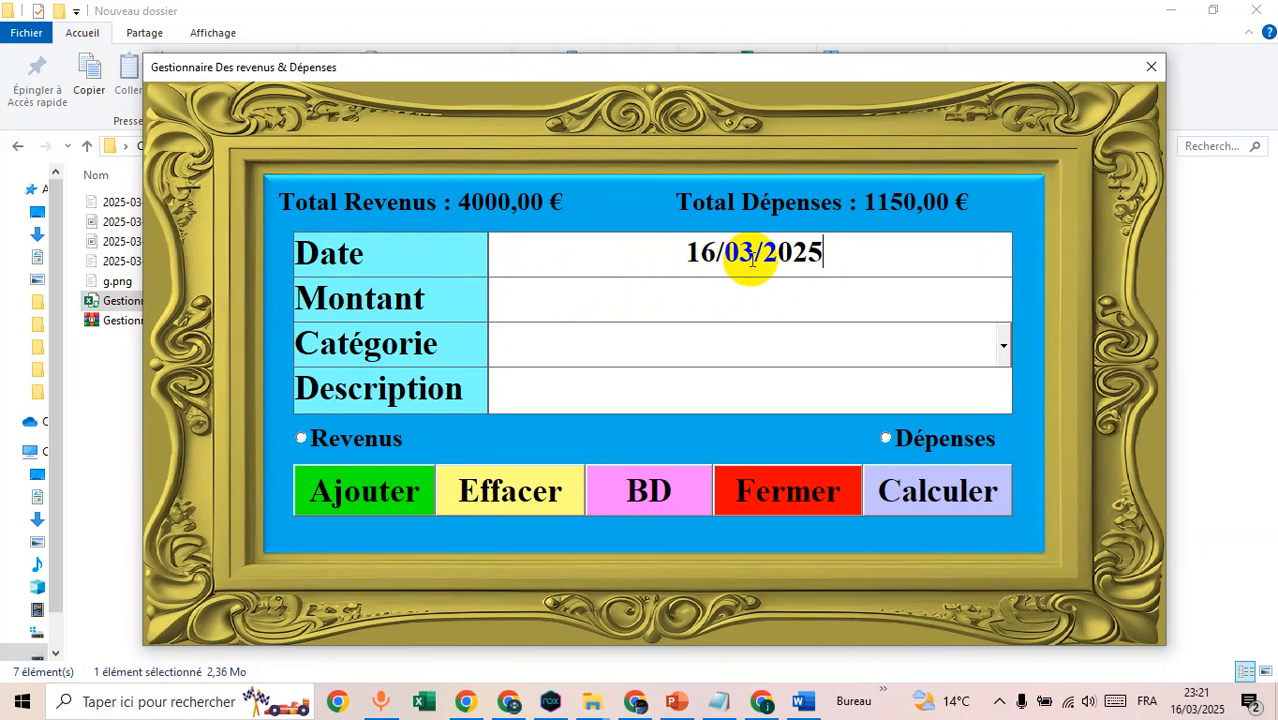
left_click(730, 312)
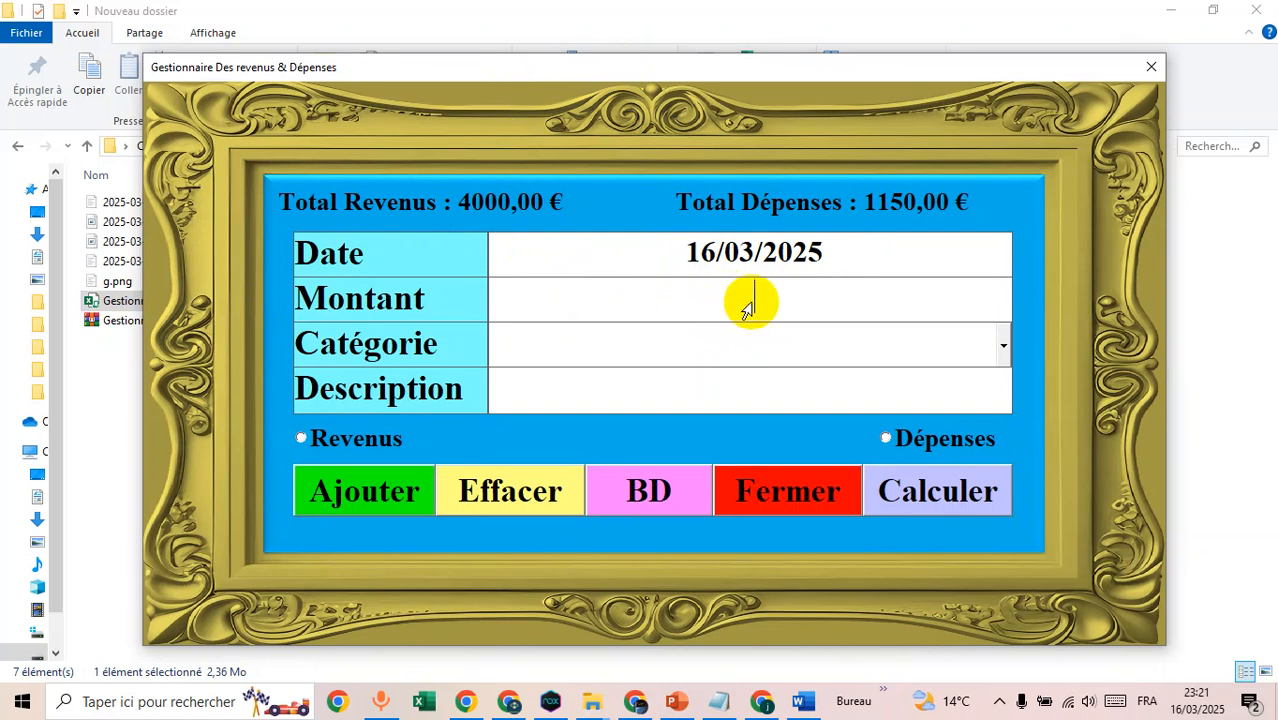
left_click(1003, 346)
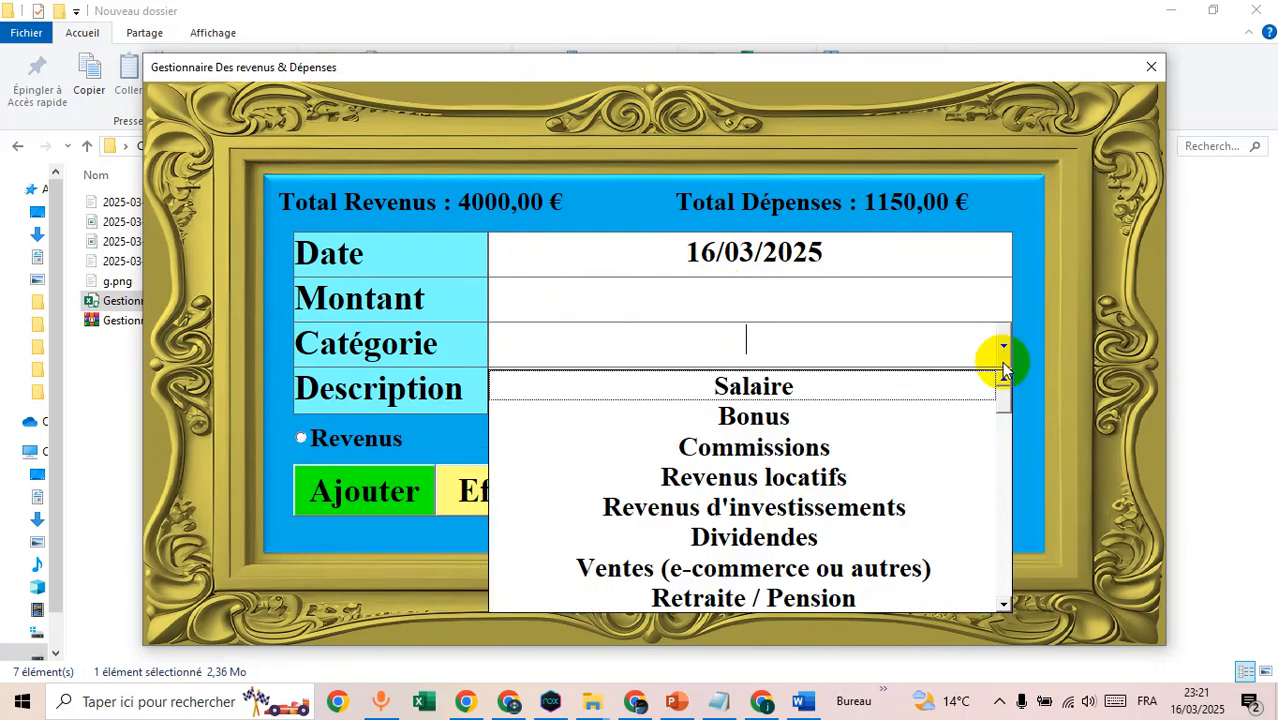
left_click(1004, 410)
mouse_move(1005, 412)
left_mouse_down()
mouse_move(1007, 458)
mouse_move(1008, 392)
left_mouse_up()
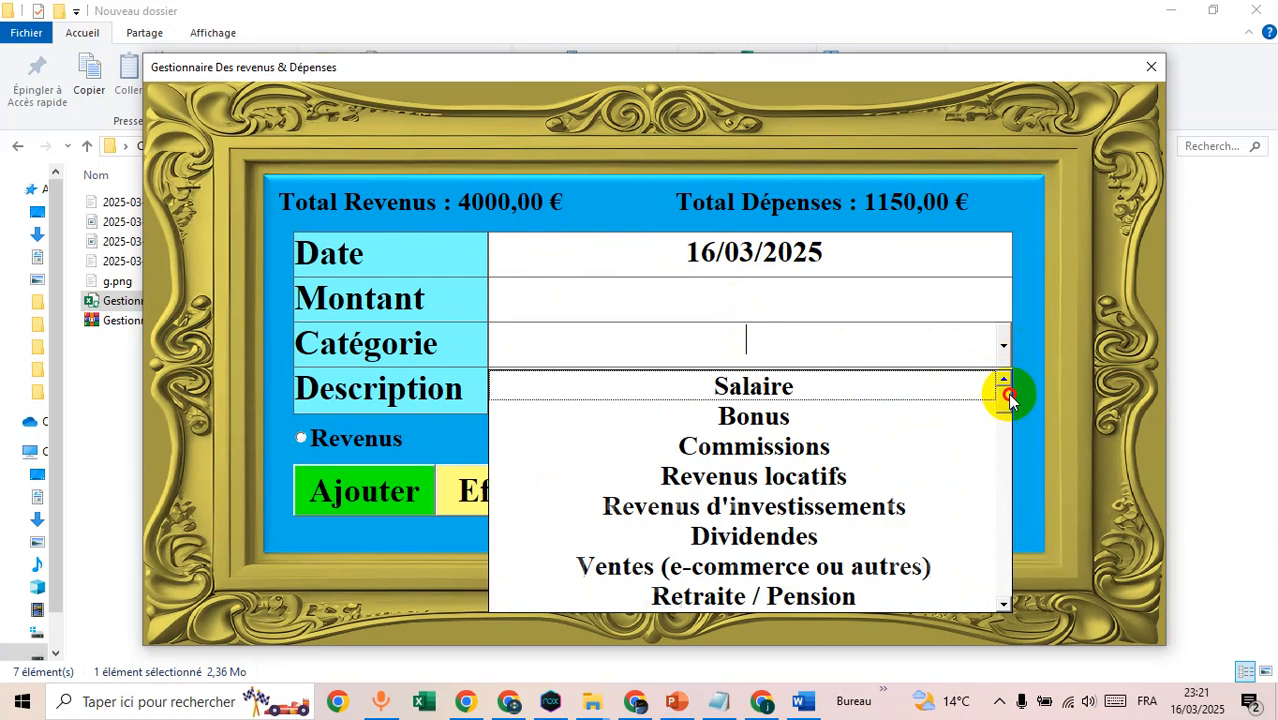
left_click(1004, 343)
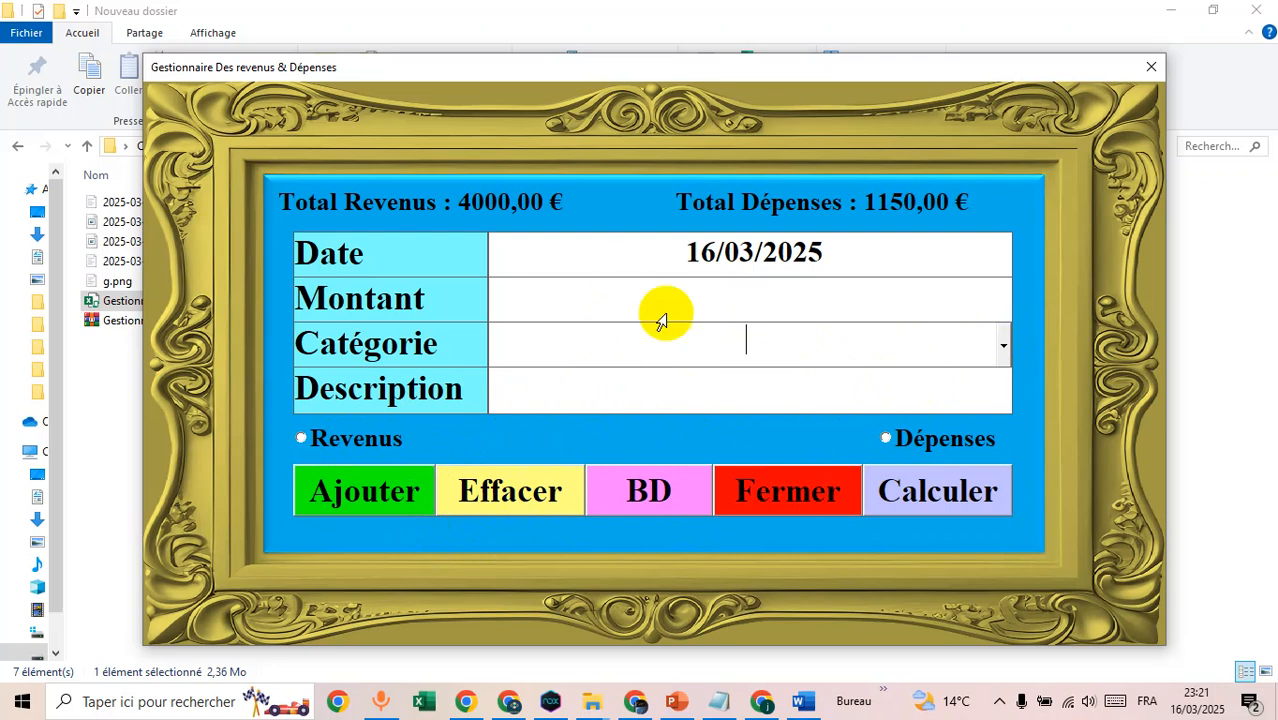
View the Calculer & Imprimer form and return to the main income and expense form
left_click(659, 490)
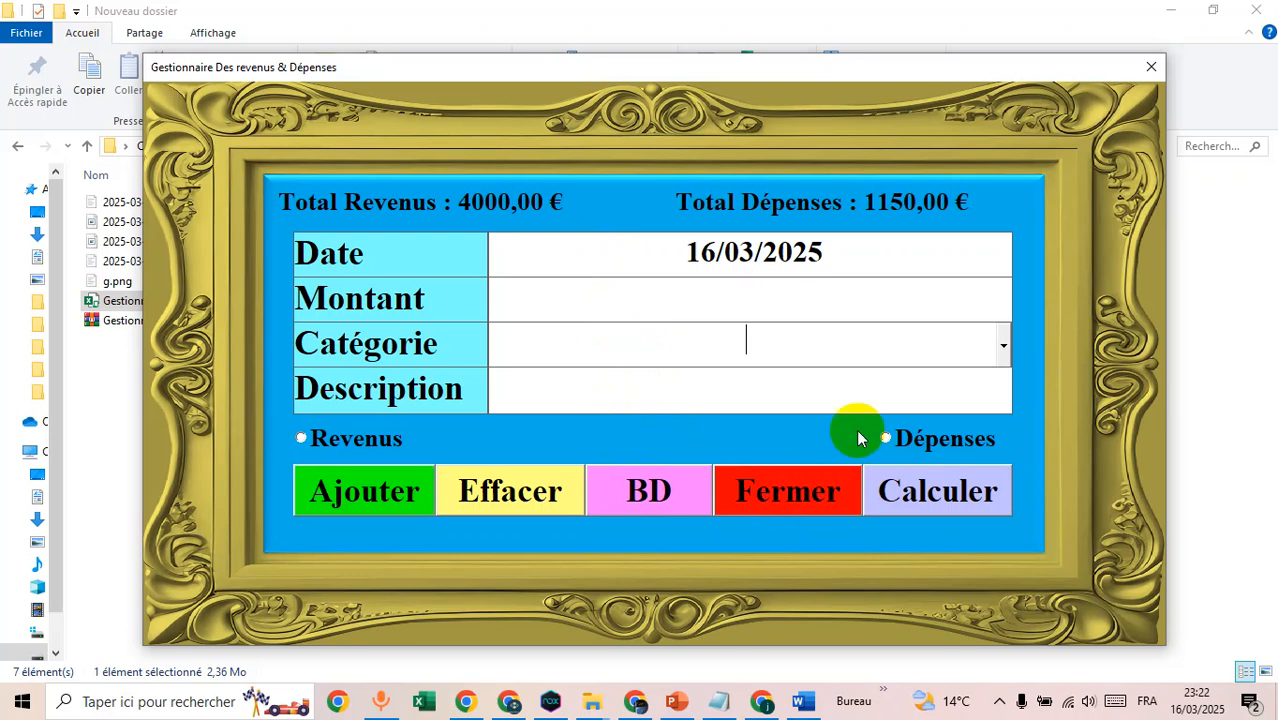
left_click(934, 496)
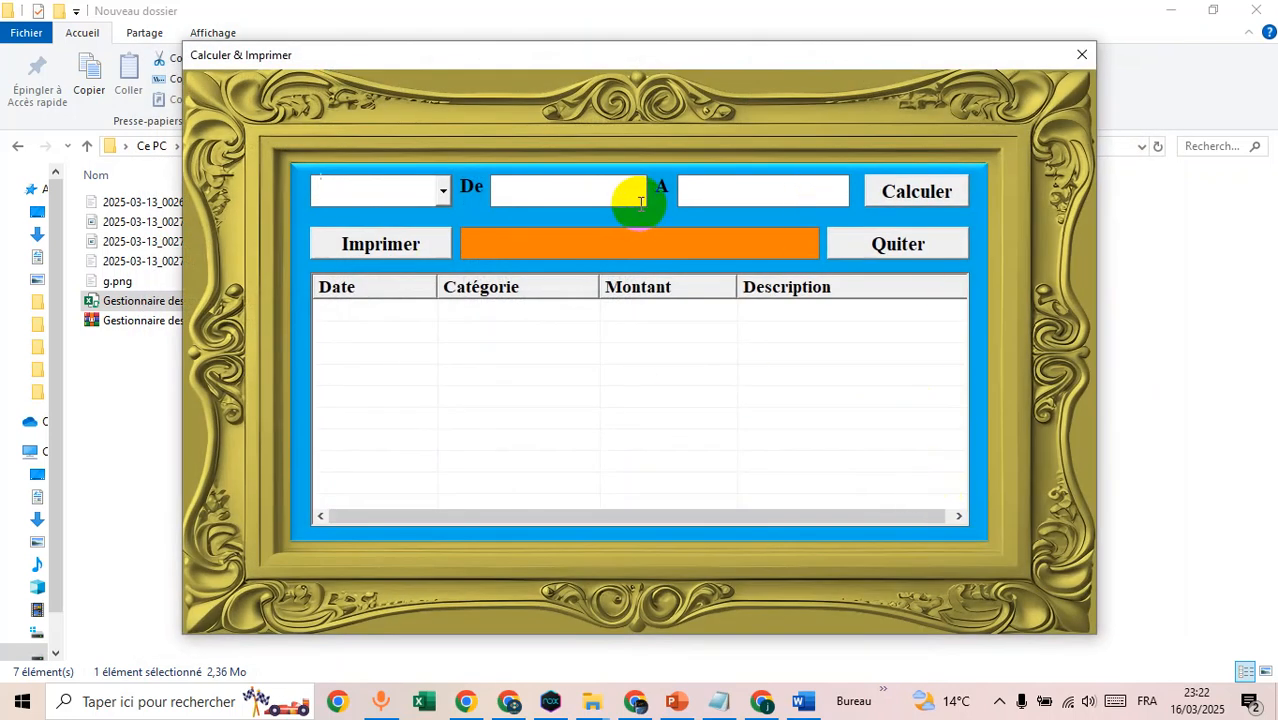
left_click(914, 246)
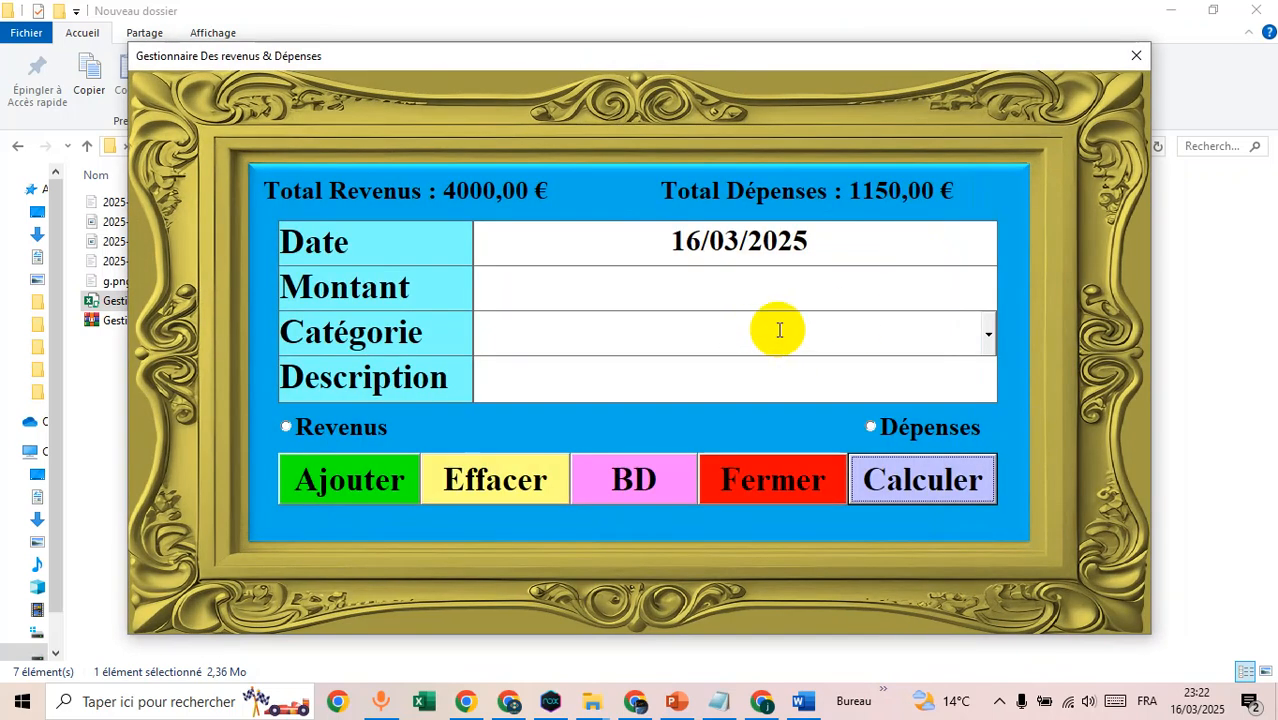
Fill a new entry with the amount 1000 and the category Salaire
mouse_move(699, 57)
left_mouse_down()
mouse_move(685, 106)
mouse_move(716, 60)
left_mouse_up()
left_click(761, 288)
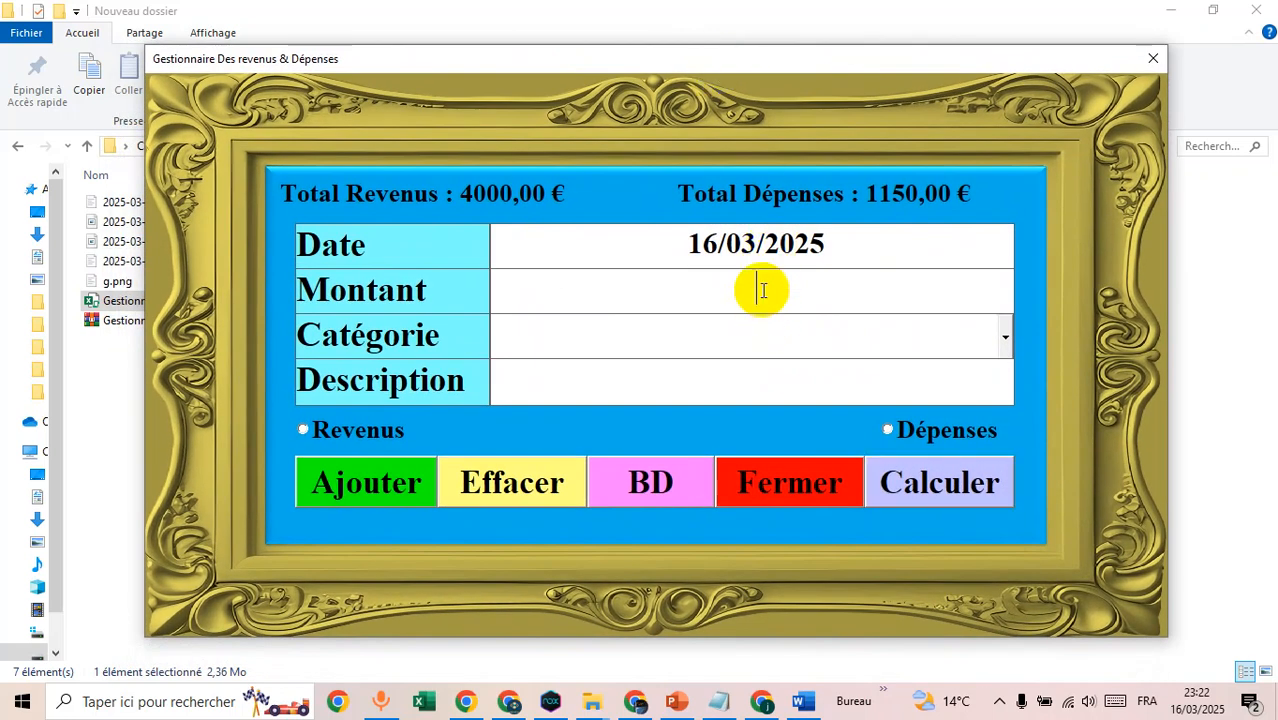
type("1000")
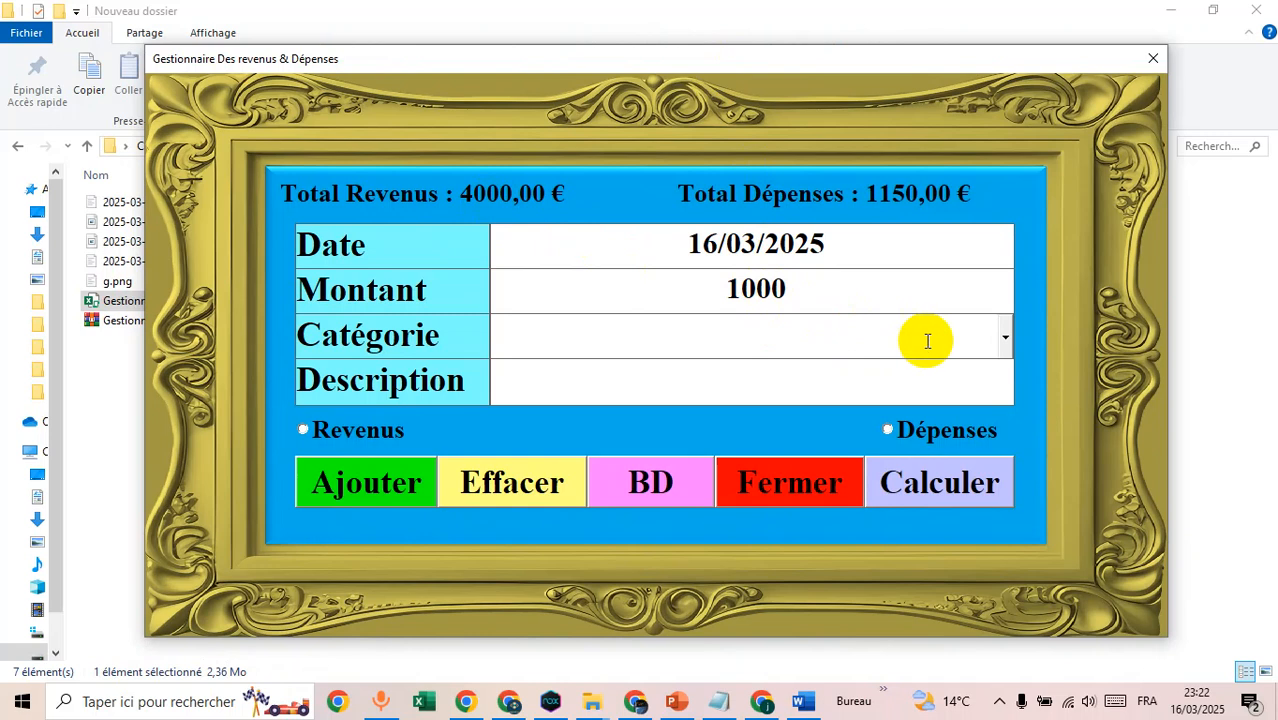
left_click(1018, 348)
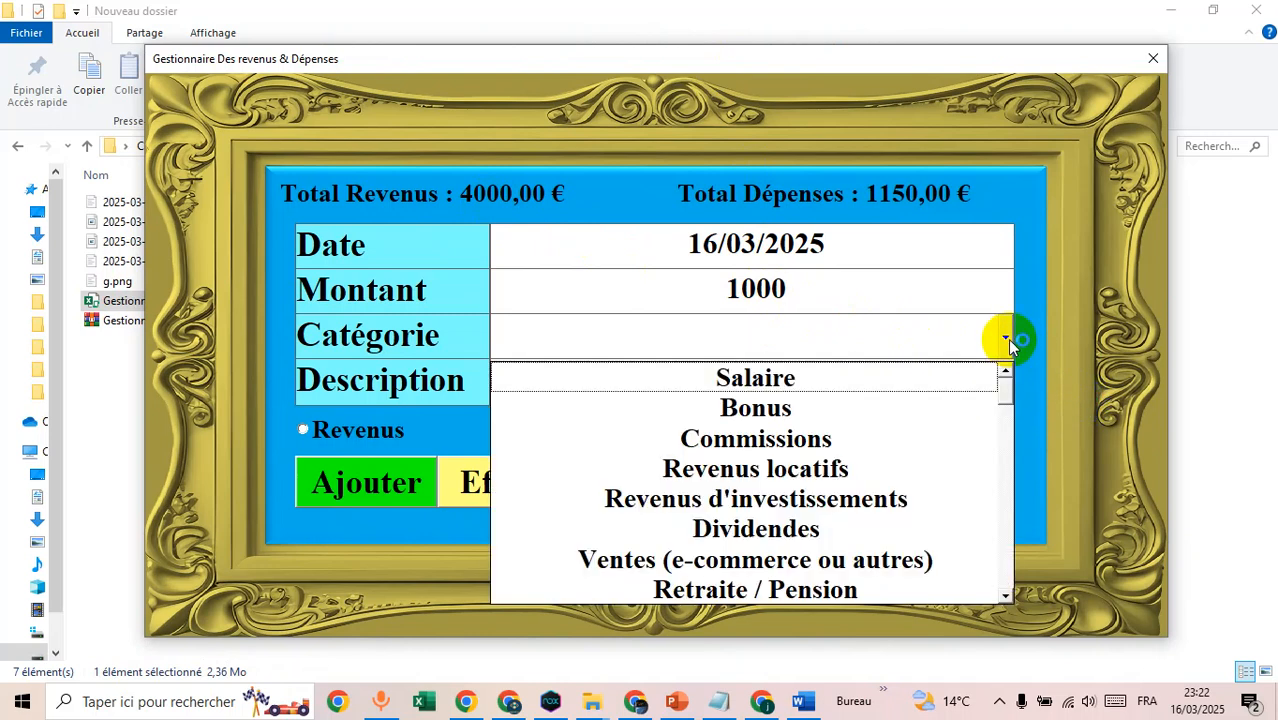
left_click(927, 375)
Describe the entry as "salaire", mark it as Revenus and add it to the records
left_click(860, 379)
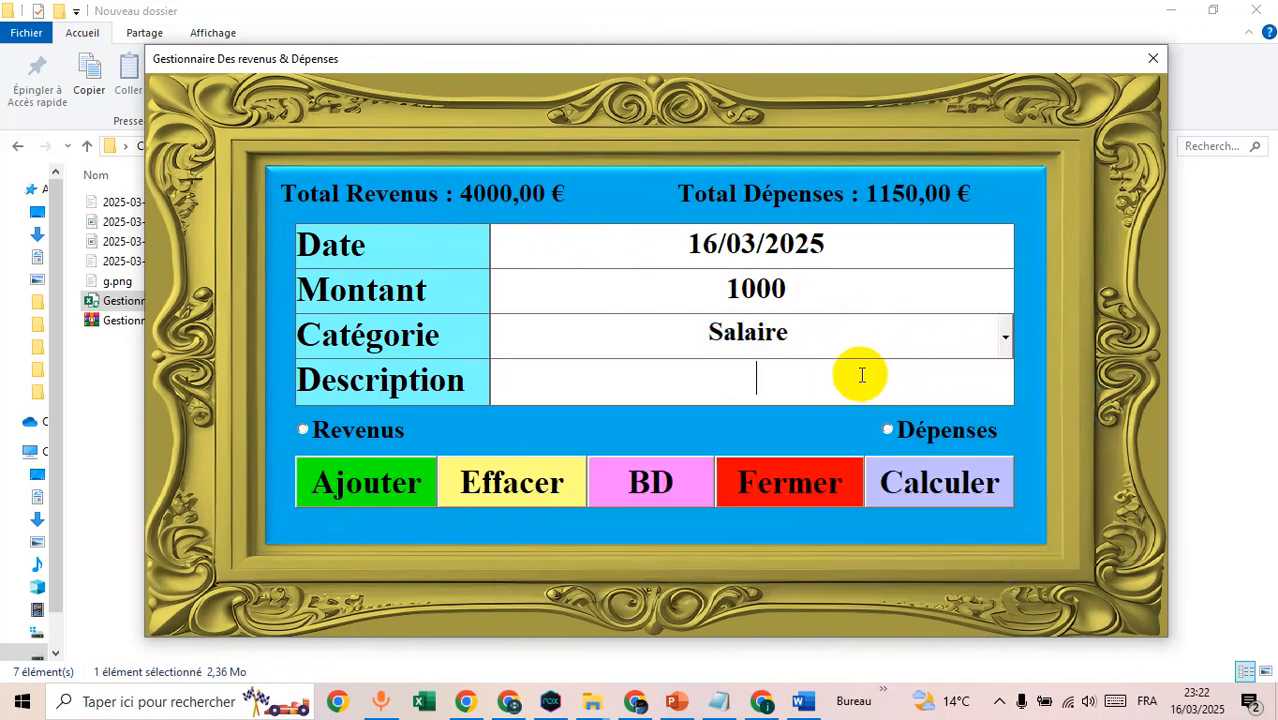
type("salir")
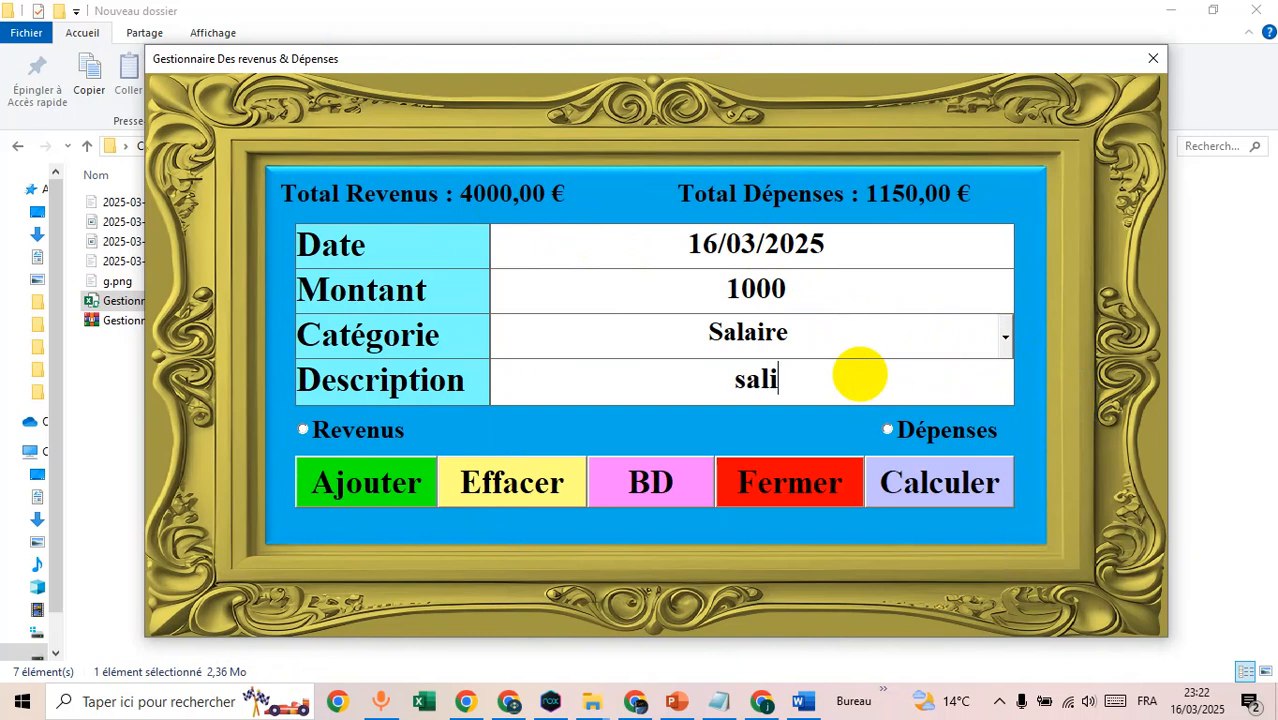
key("BackSpace")
key("BackSpace")
type("aire")
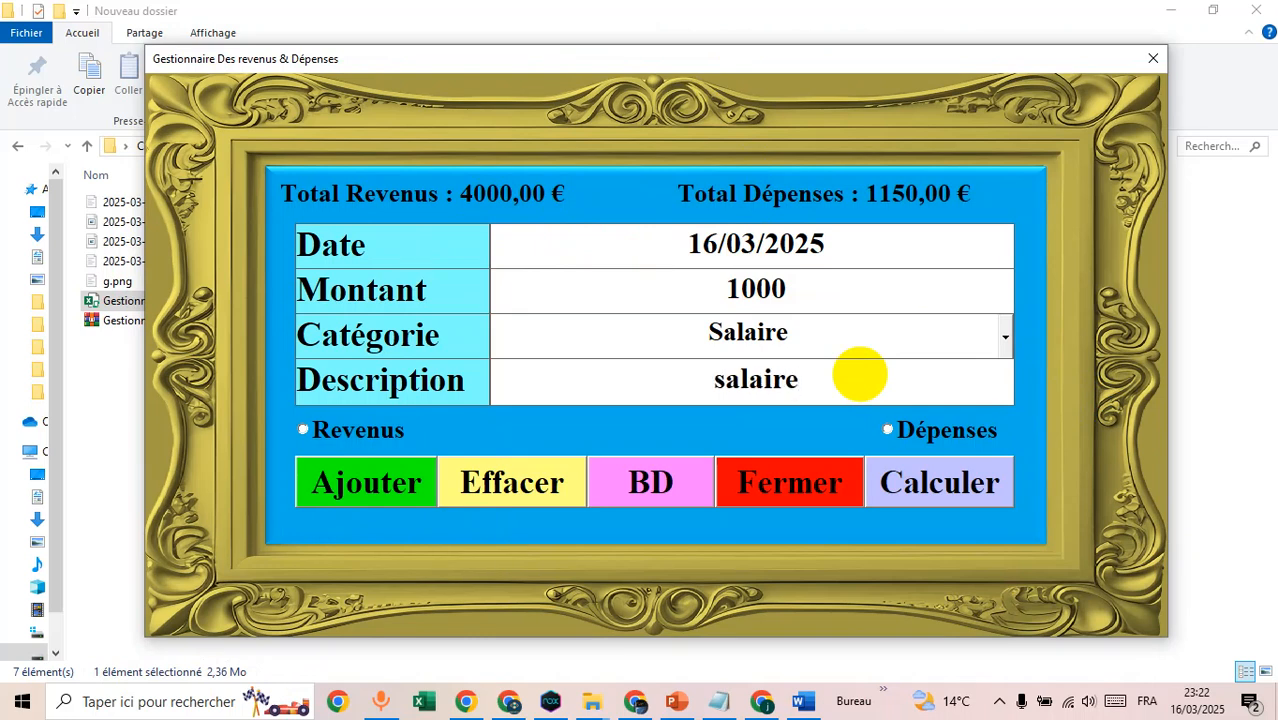
left_click(337, 437)
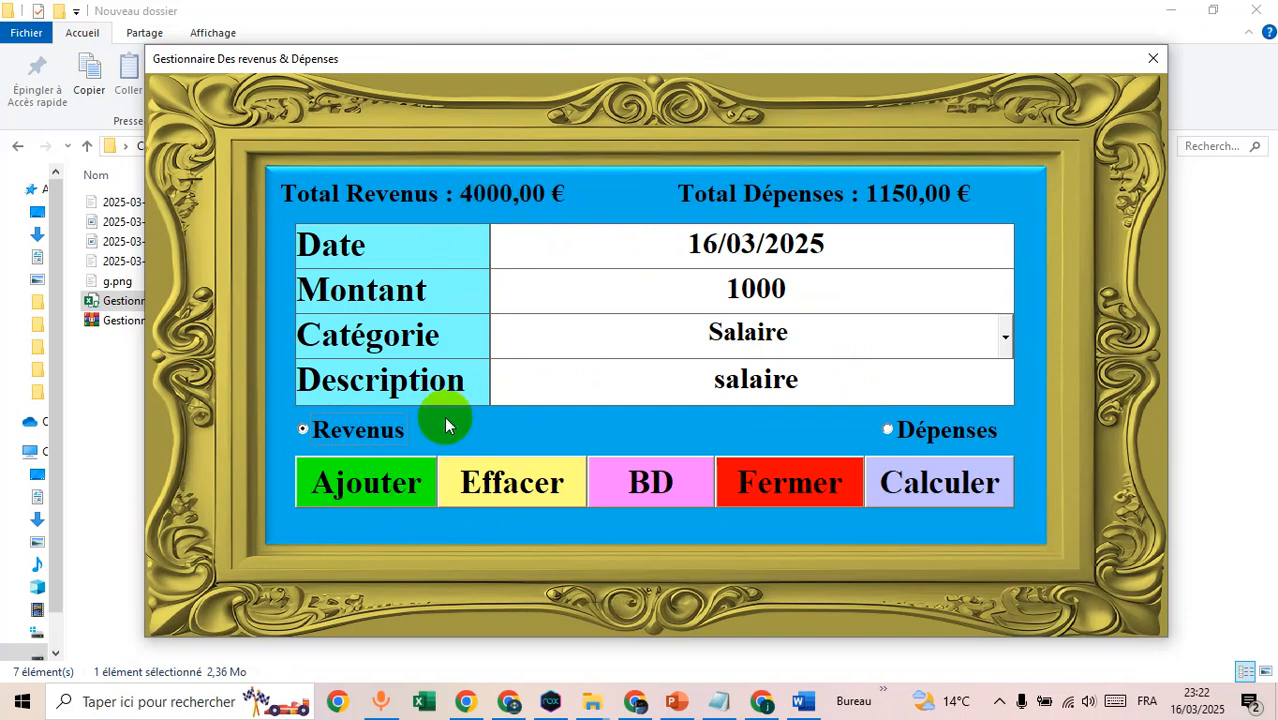
left_click(390, 493)
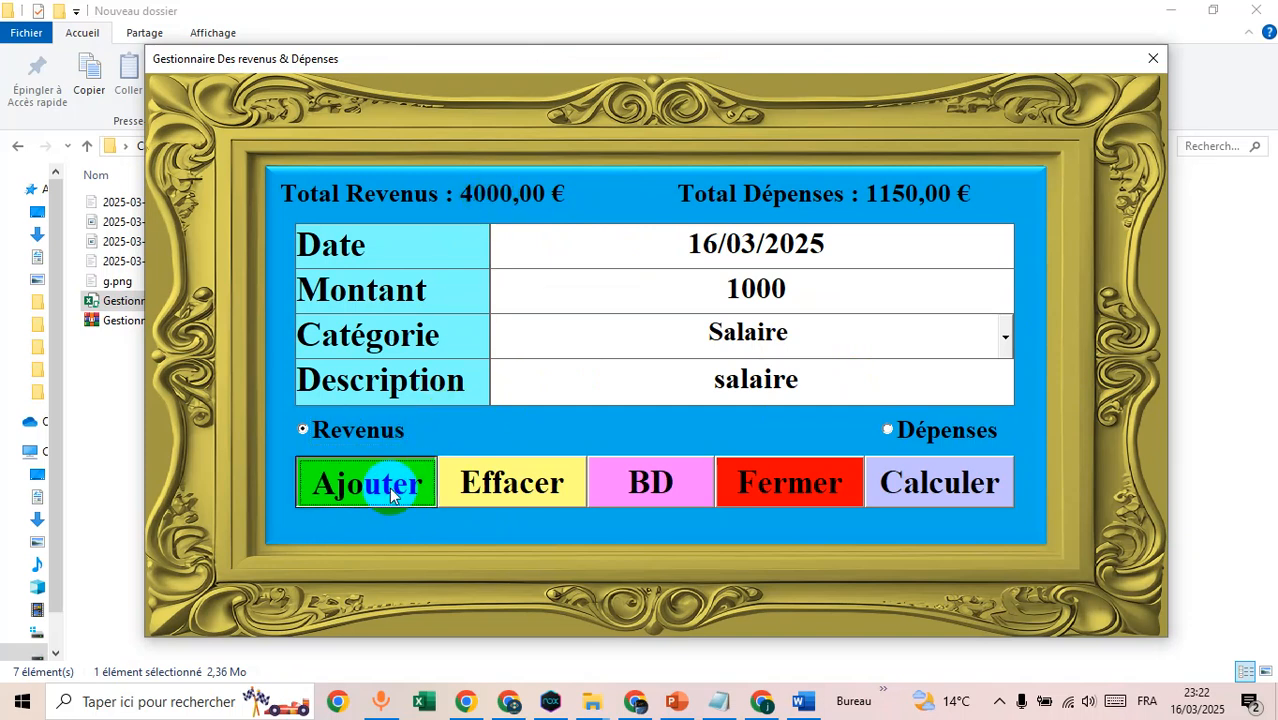
left_click(727, 416)
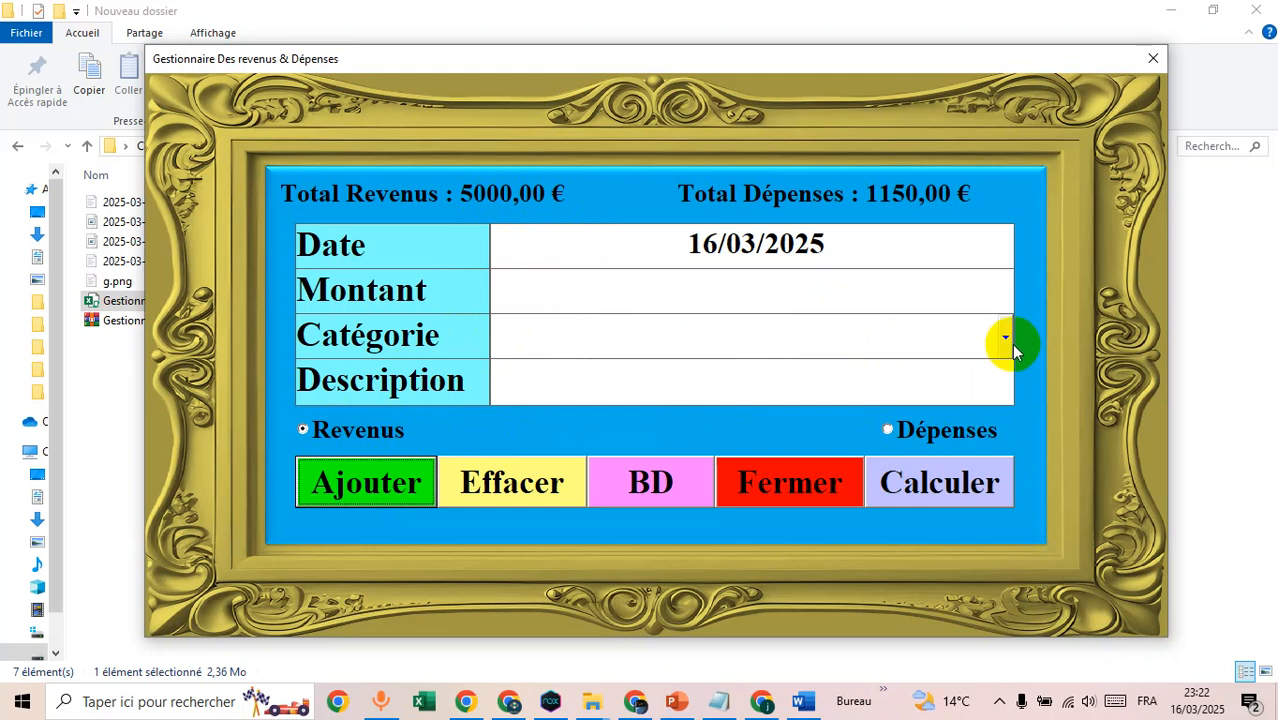
Fill a second entry with the amount 30 and the category Électricité
left_click(866, 290)
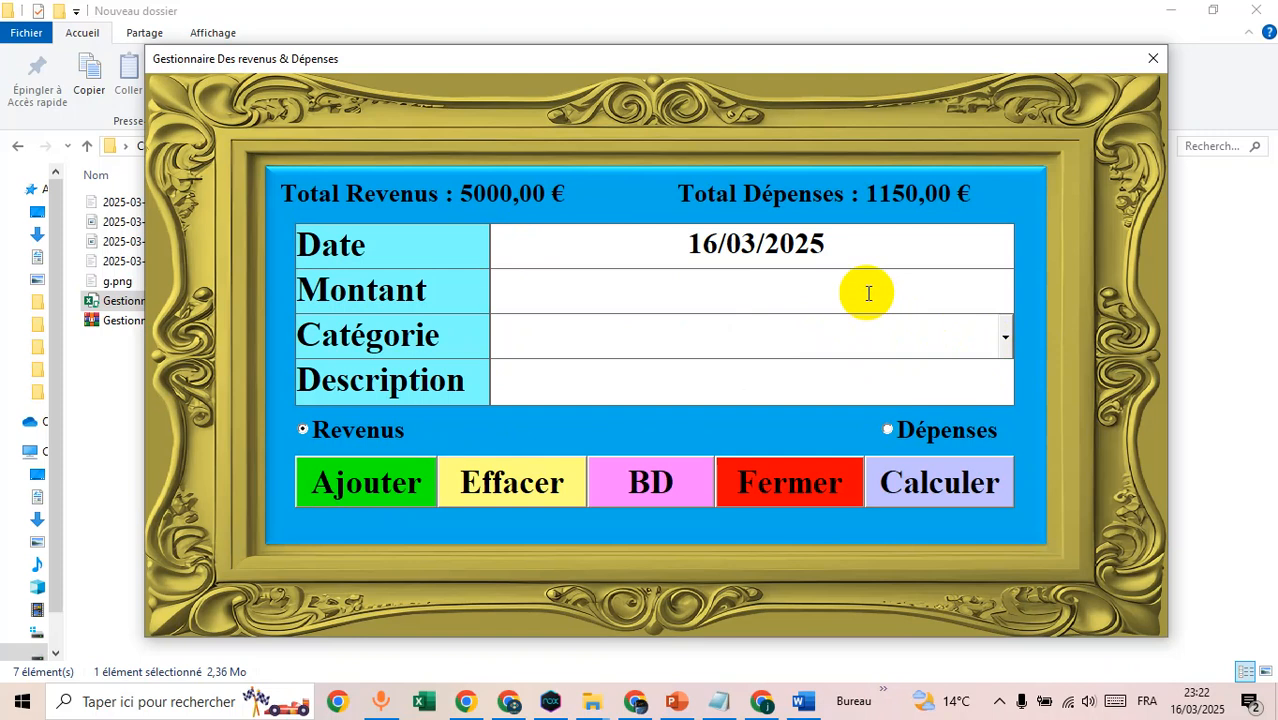
type("30")
left_click(1004, 338)
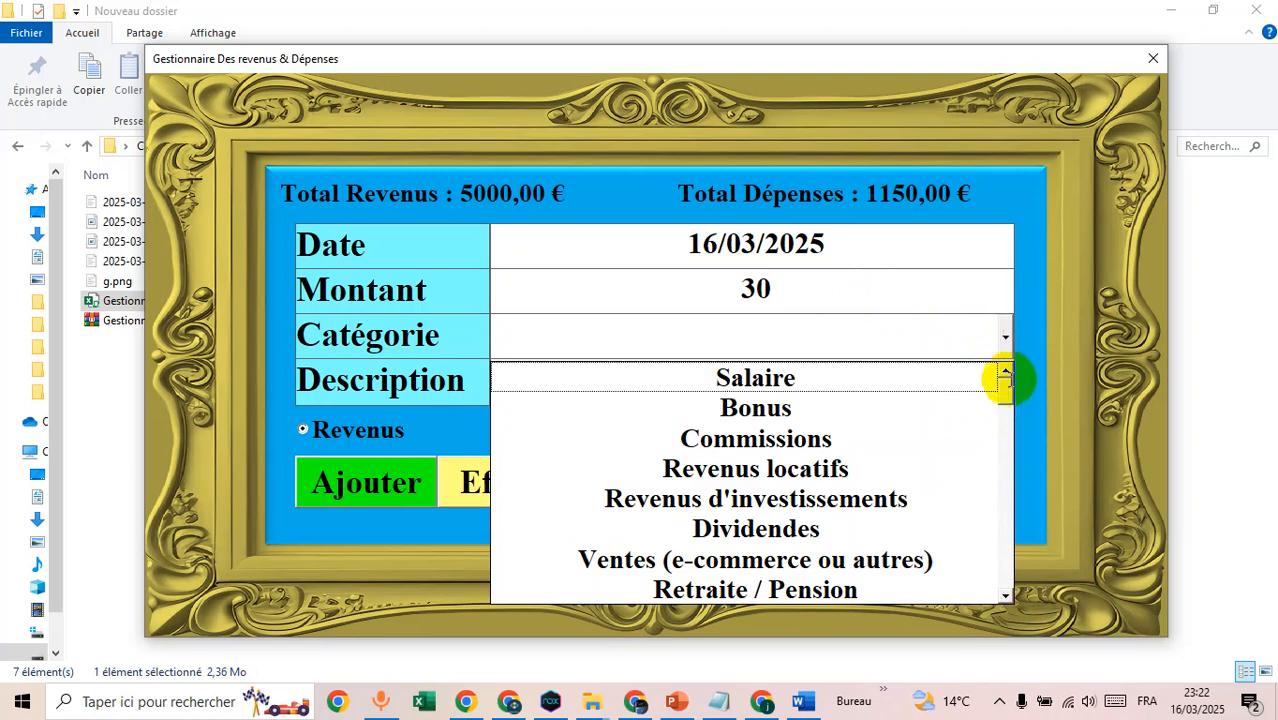
left_click_drag(1006, 390, 1004, 426)
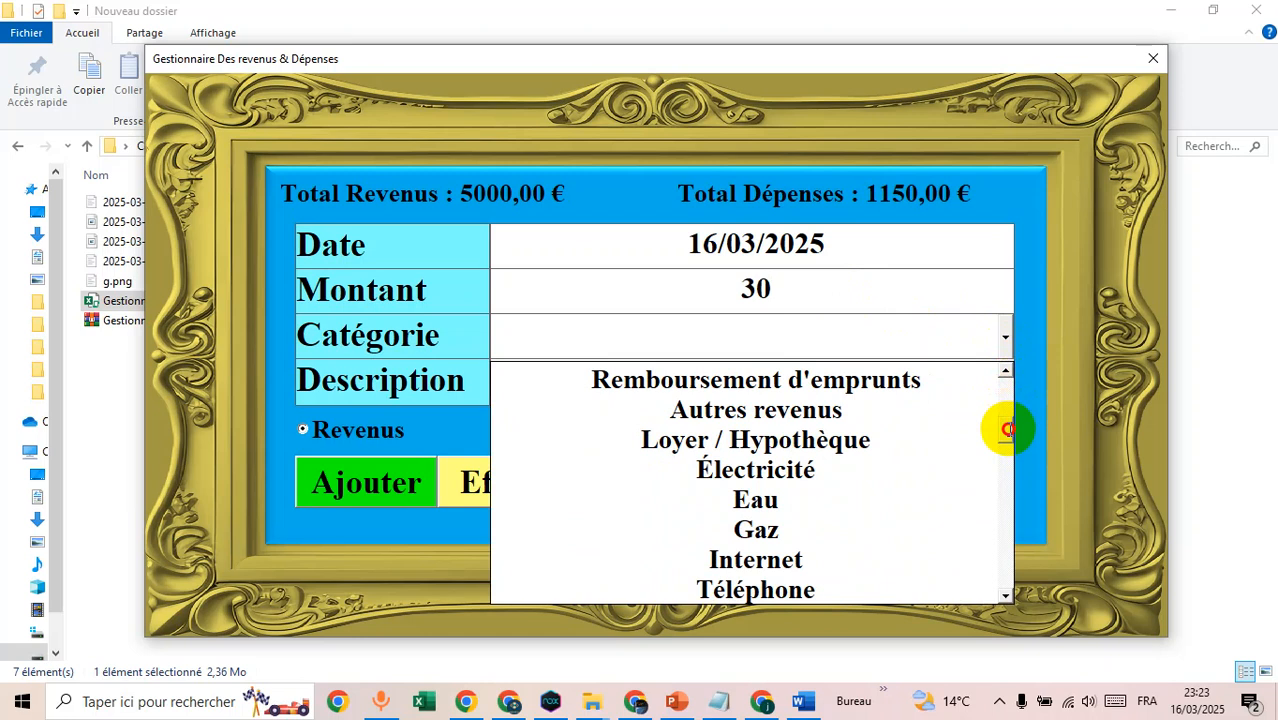
left_click(833, 470)
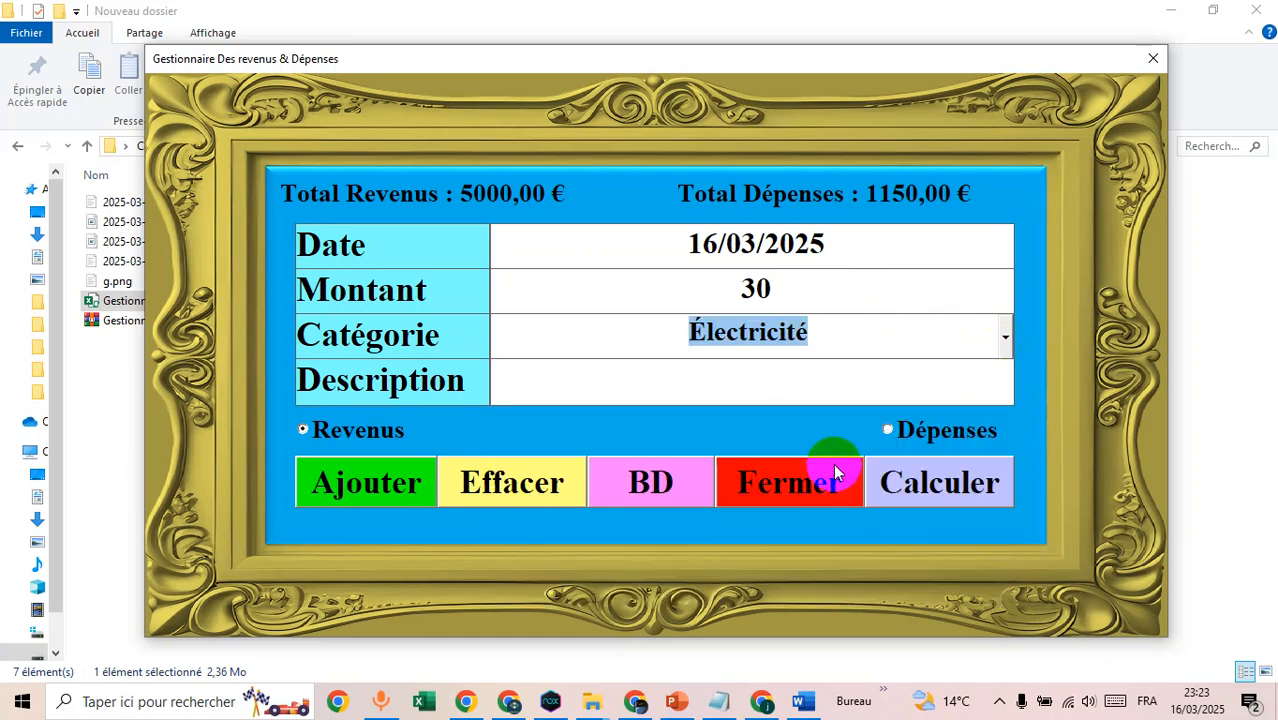
Describe the electricity entry as "n", mark it as Dépenses and add it to the records
left_click(775, 386)
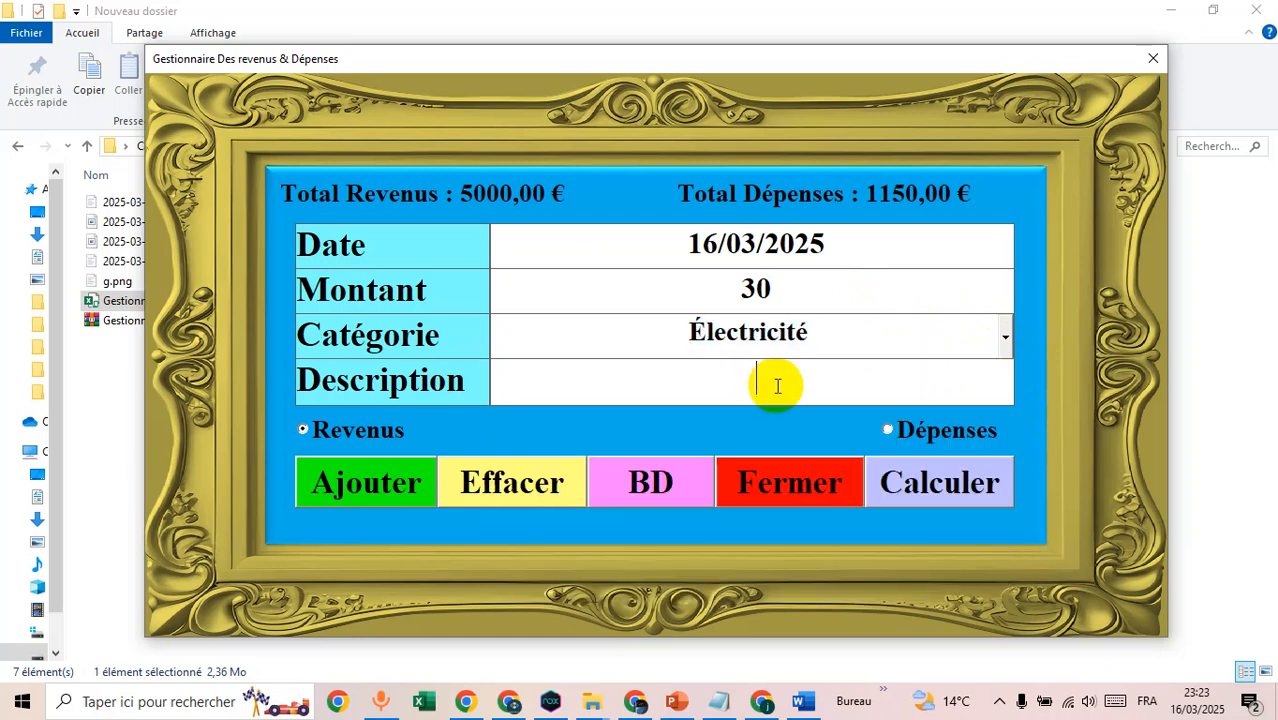
type("n")
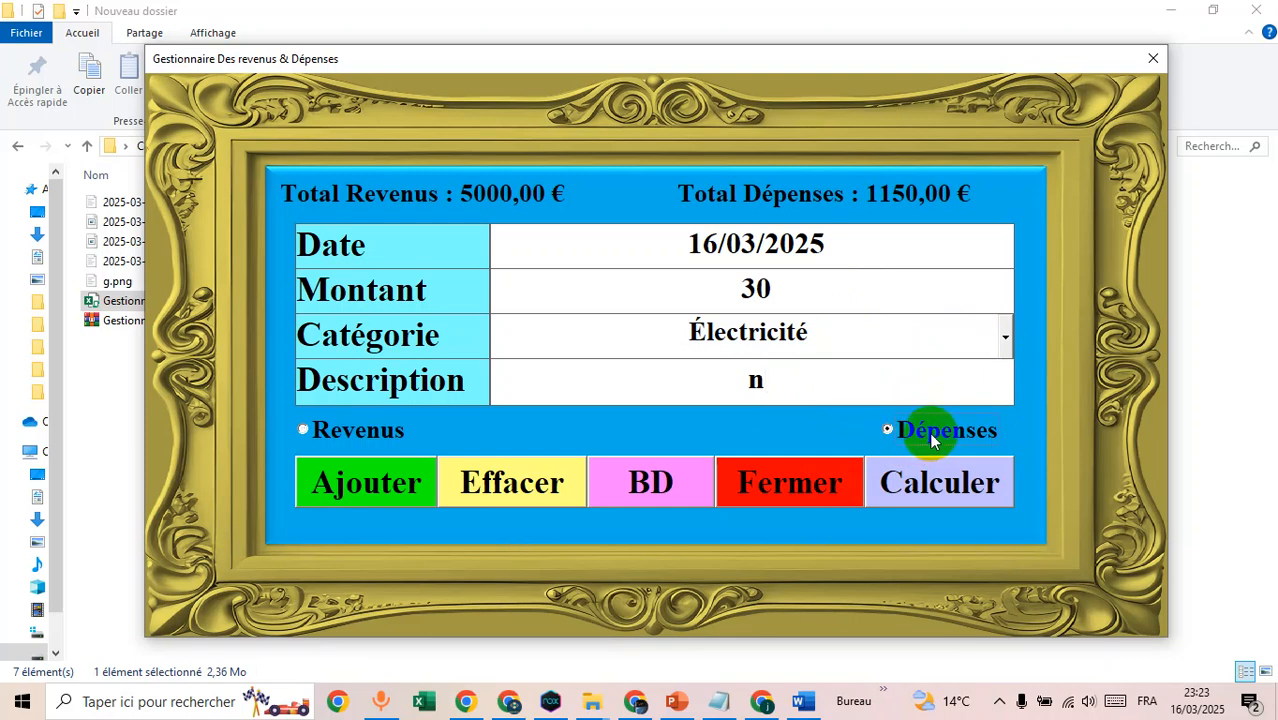
left_click(395, 487)
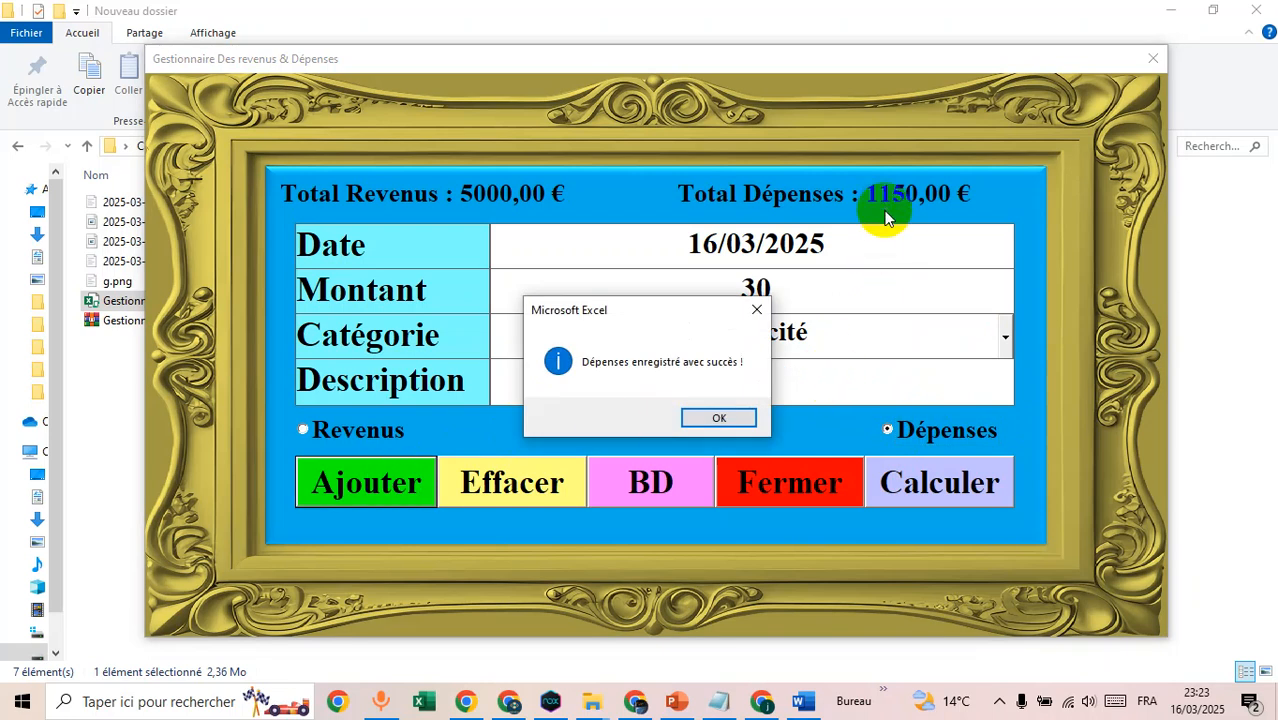
left_click(719, 418)
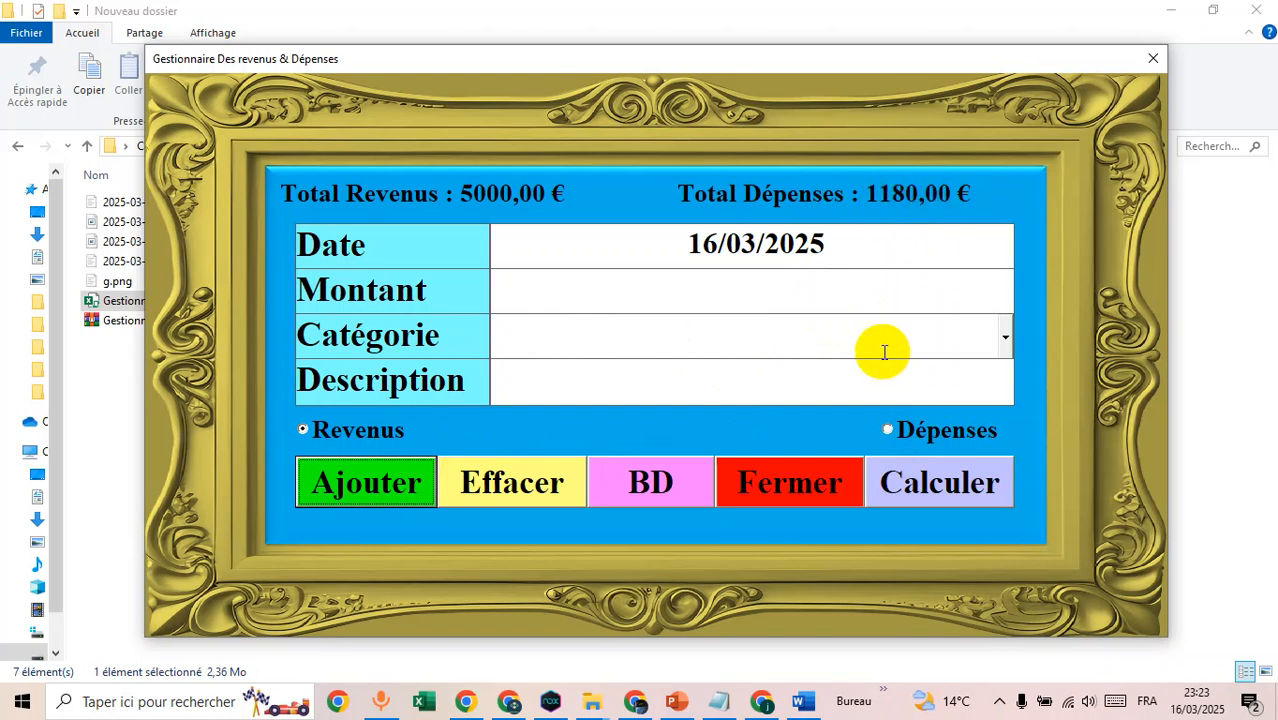
Enter the test text "dd" as amount, category and description, and clear the form's fields
left_click(765, 285)
type("dd")
left_click(770, 335)
type("Dd")
left_click(763, 374)
type("dd")
left_click(545, 487)
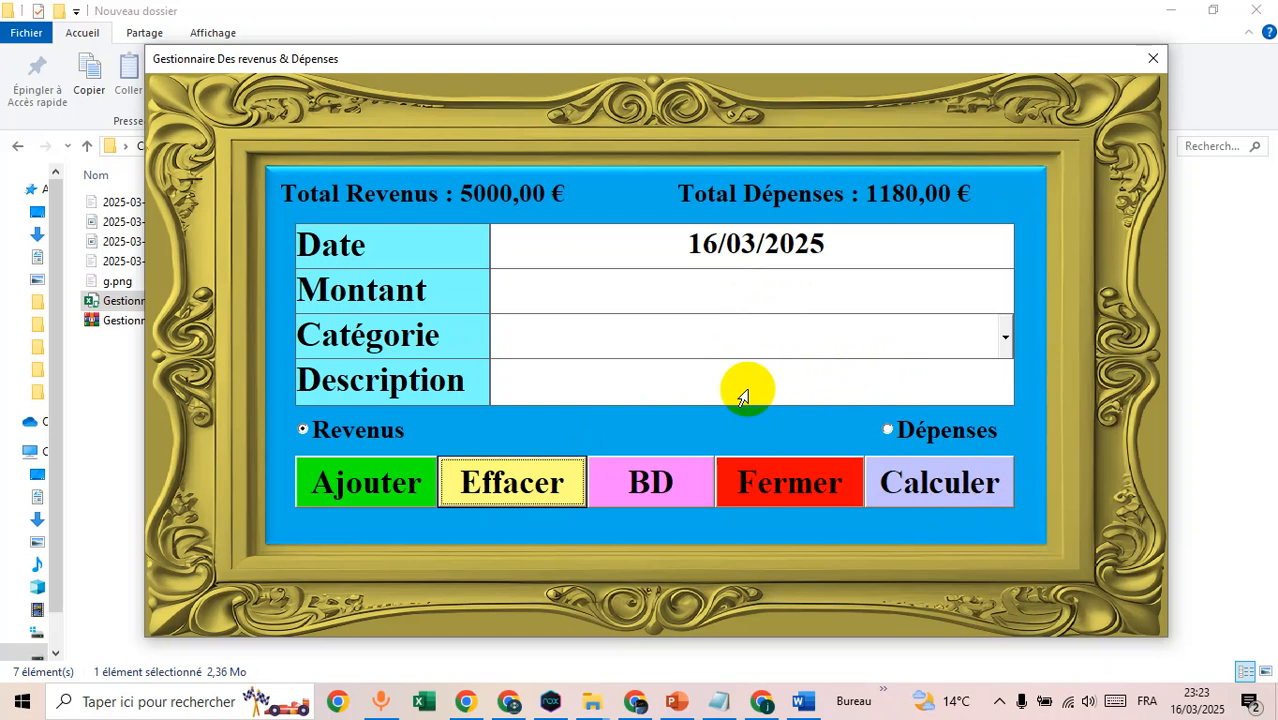
Open the database sheets, review the recorded rows in Revenus and Dépenses, and go to the Accueil sheet
left_click(667, 490)
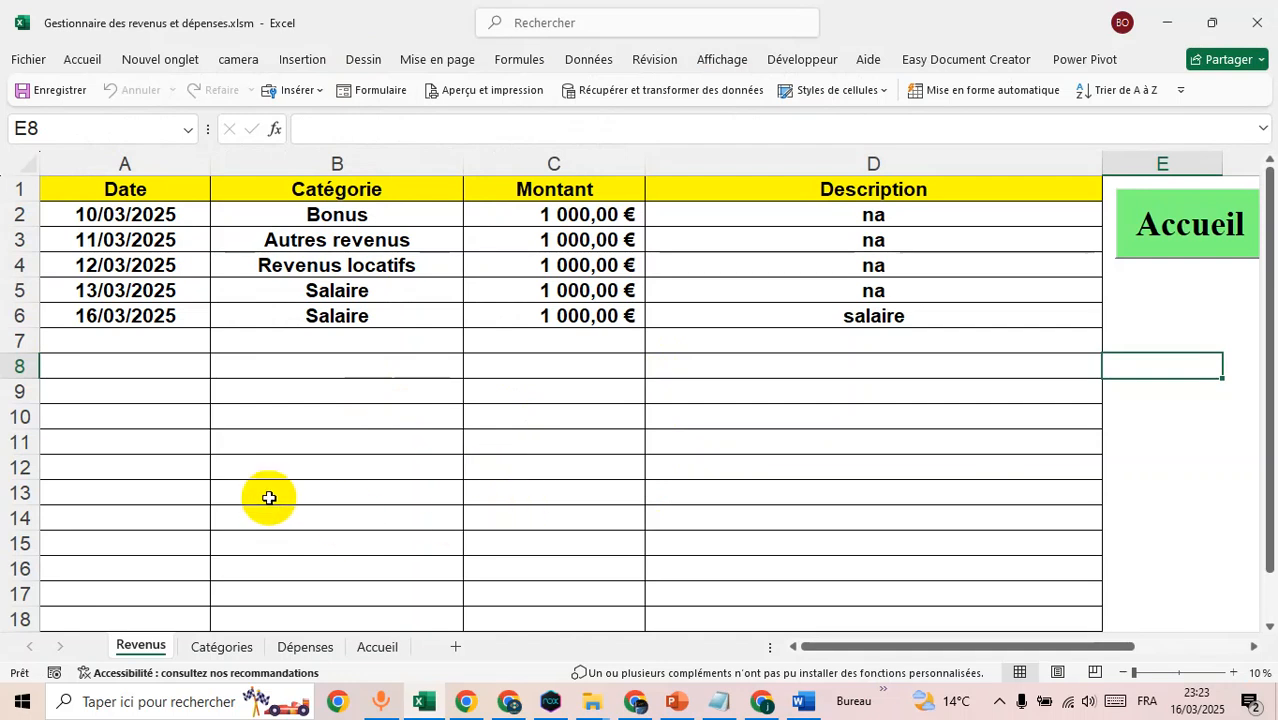
left_click(146, 648)
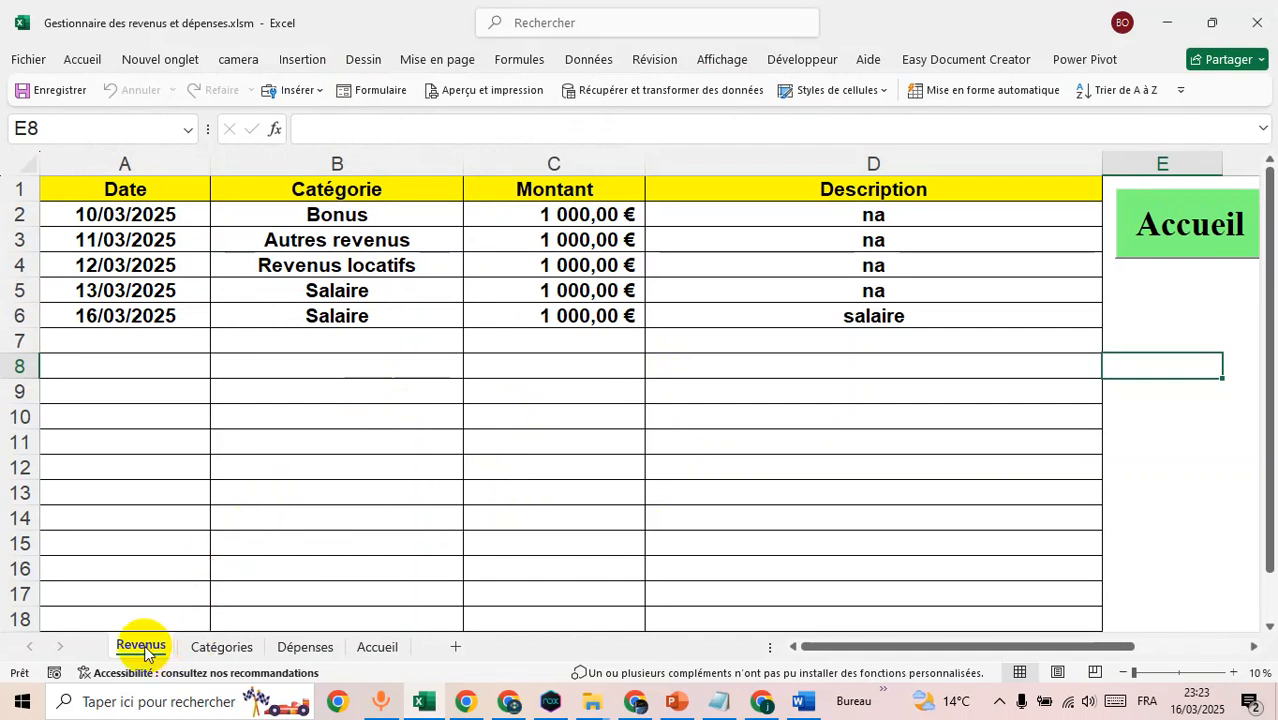
left_click(300, 652)
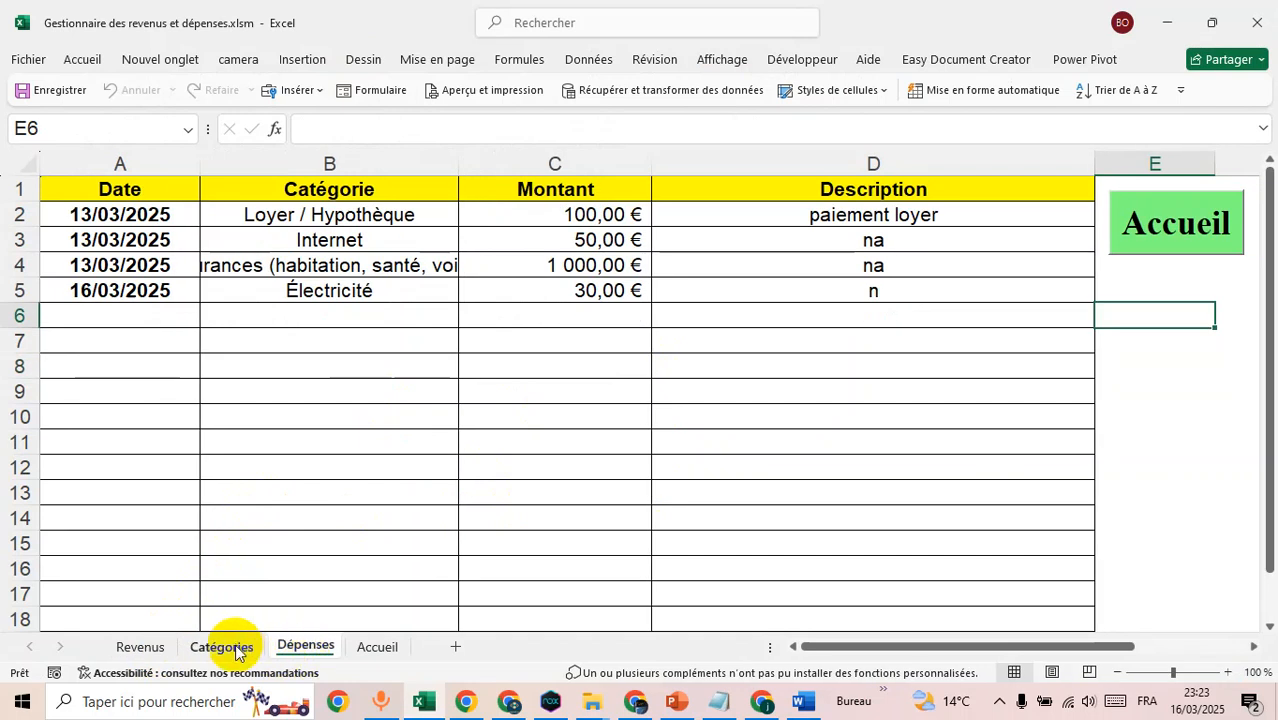
left_click(373, 649)
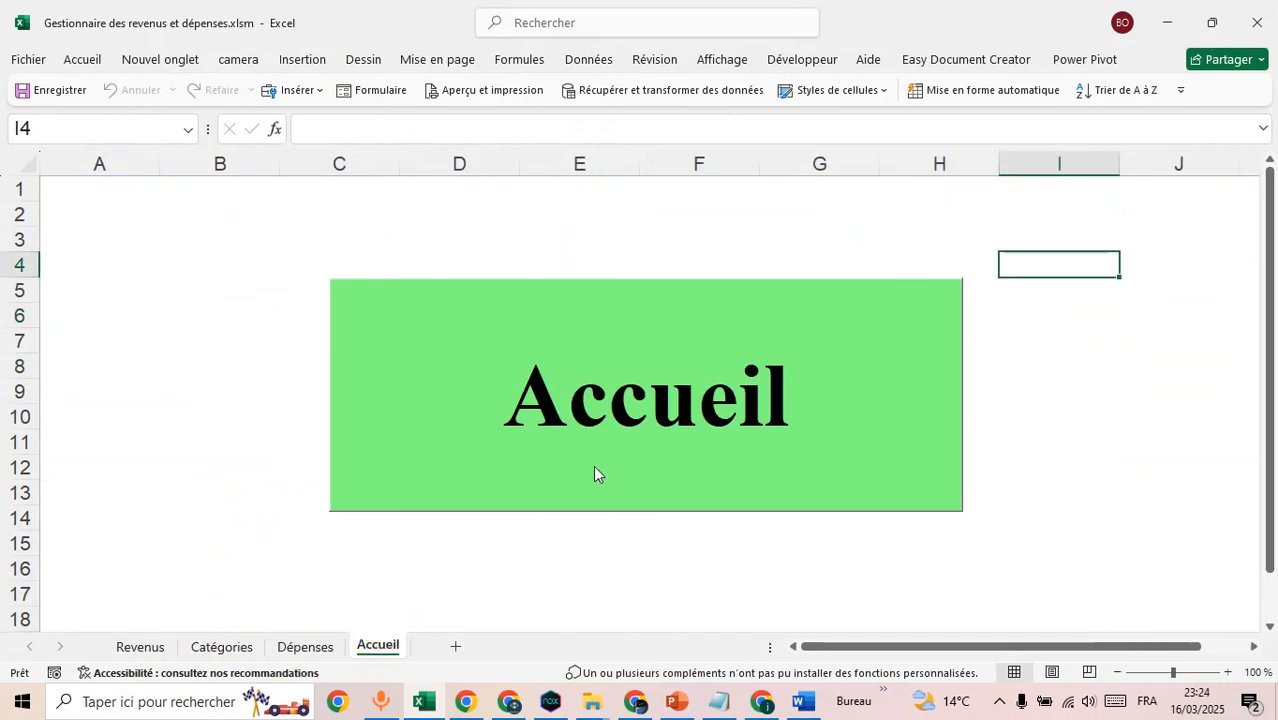
Open the database sheets from the Accueil form and look through the full list on the Catégories sheet
left_click(670, 425)
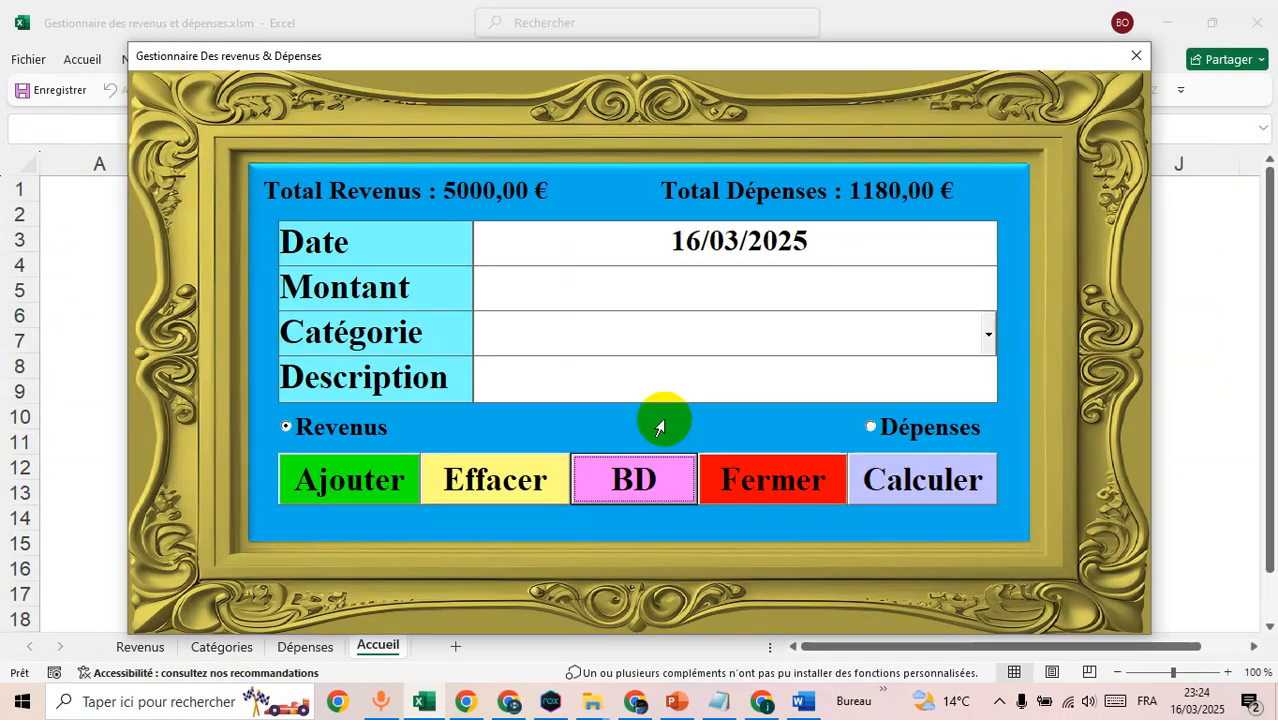
left_click(648, 482)
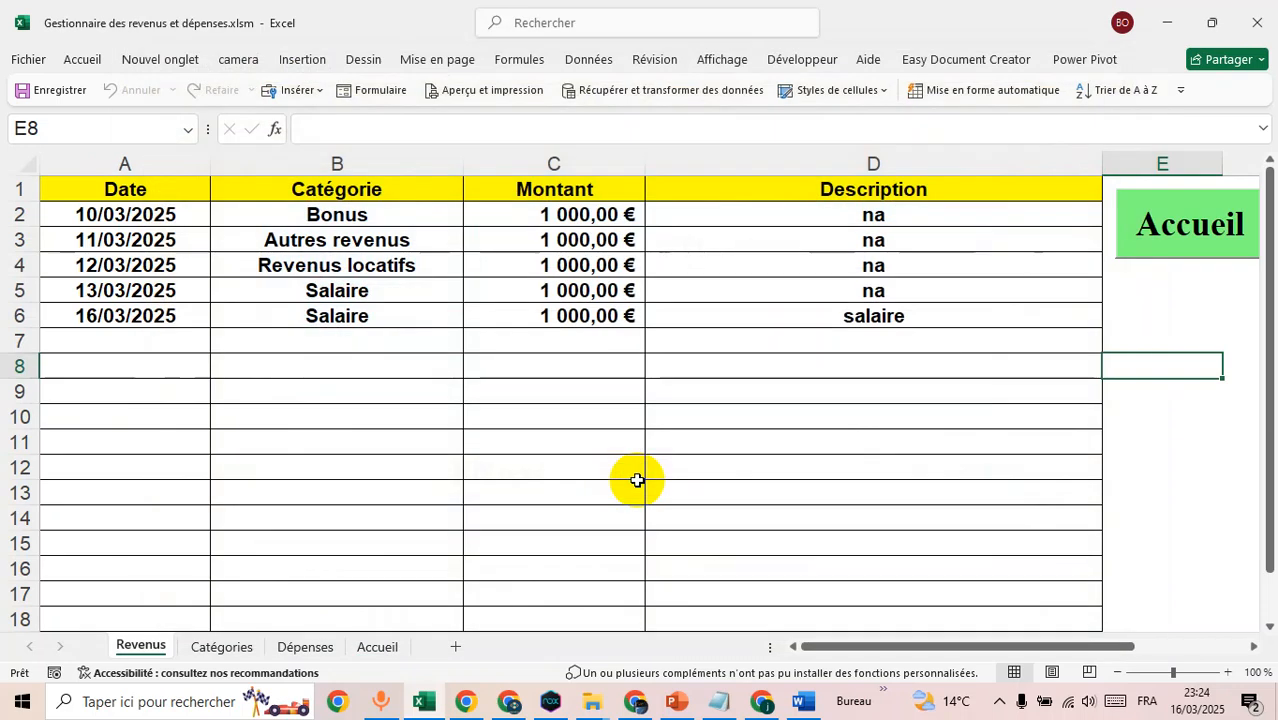
left_click(214, 652)
scroll(430, 405, "up", 3)
left_click_drag(1267, 474, 1267, 509)
scroll(416, 511, "up", 6)
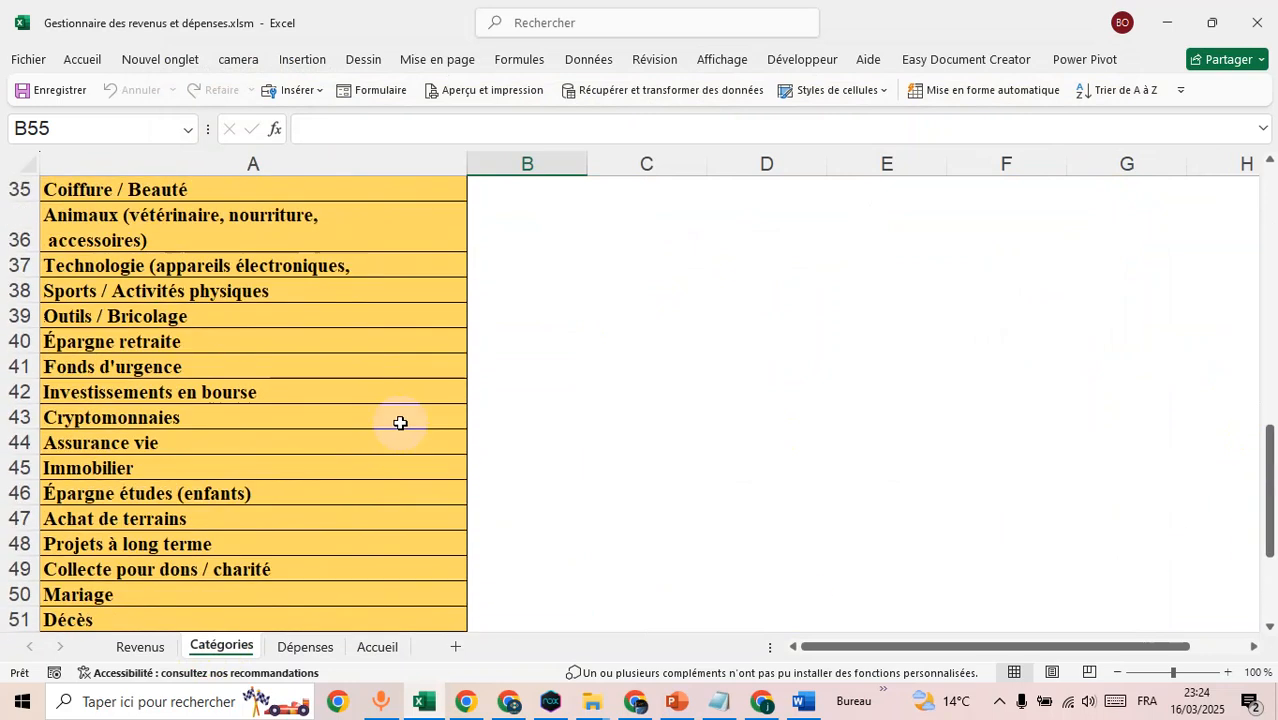
scroll(424, 356, "up", 8)
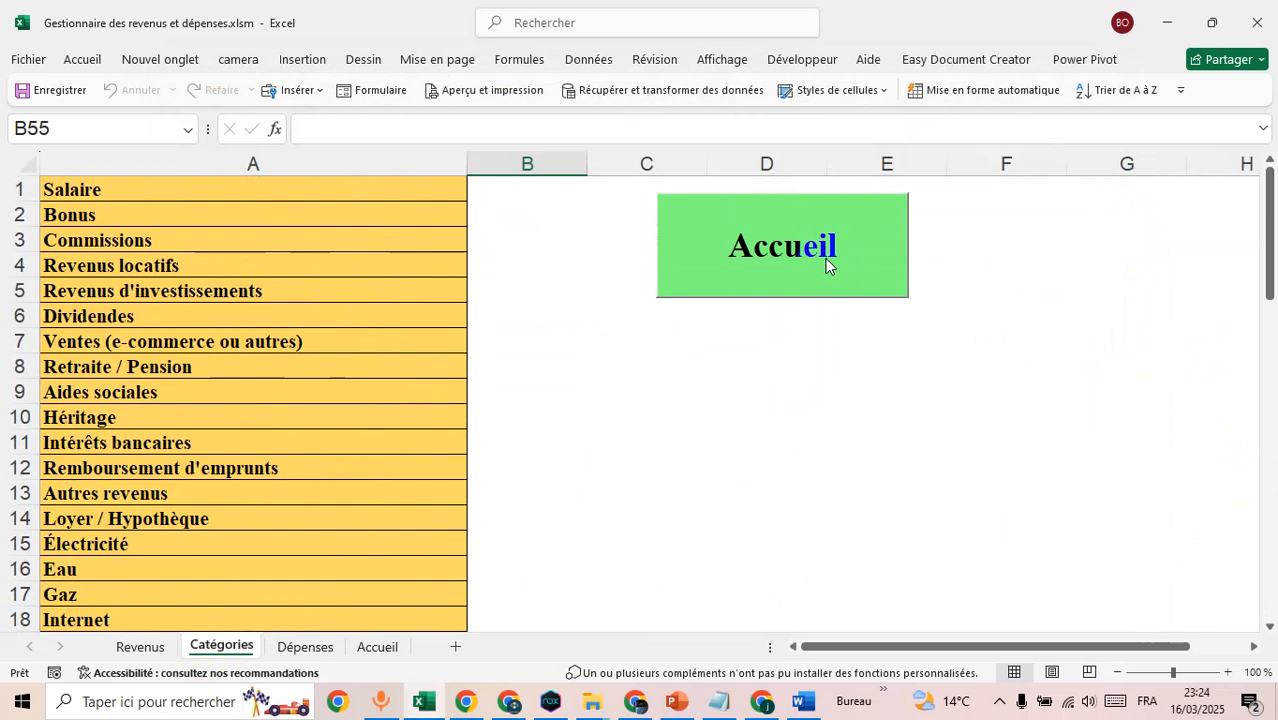
Return to the entry form, check the recorded dates on the Revenus sheet, and reopen the form
left_click(826, 265)
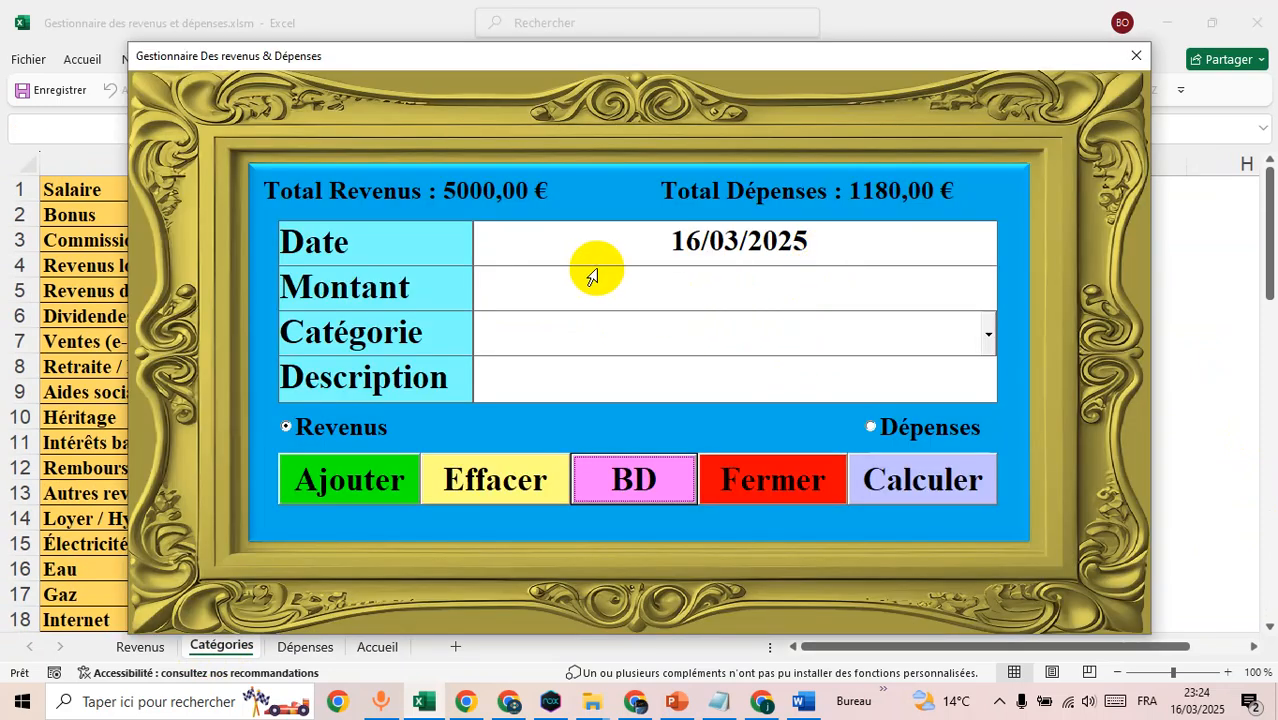
left_click(630, 472)
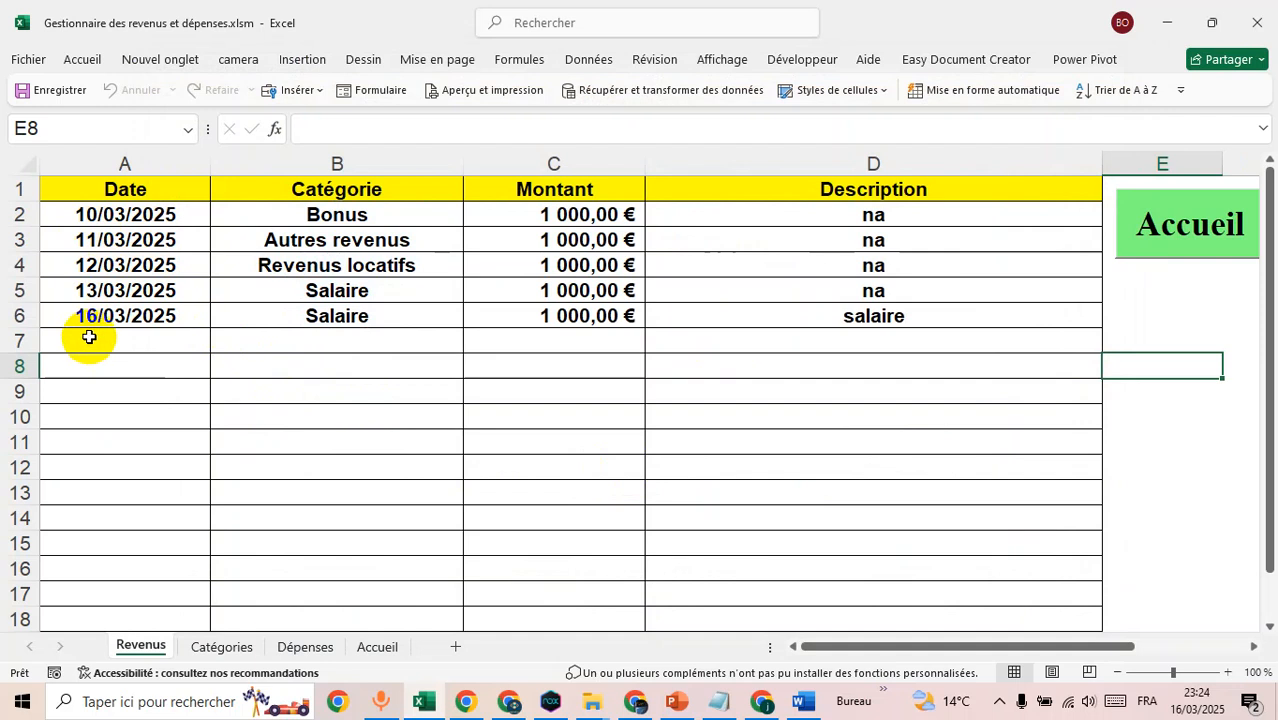
left_click(1171, 233)
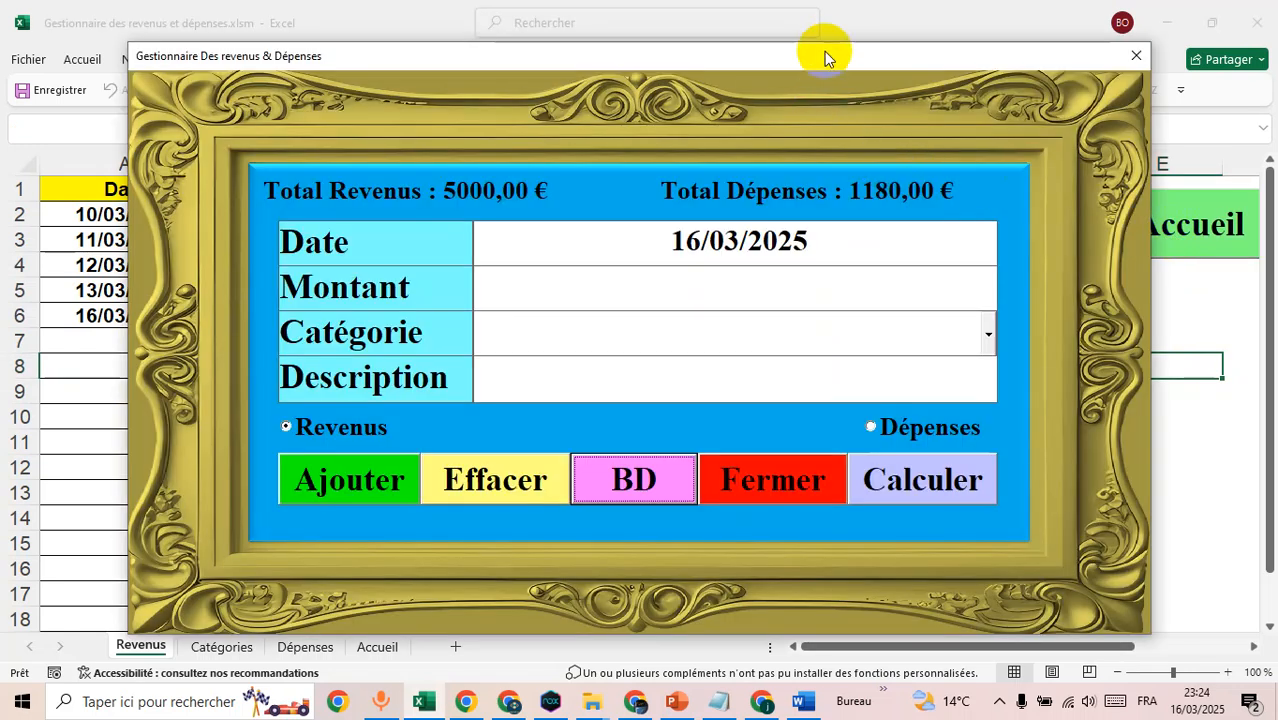
left_click_drag(824, 56, 784, 68)
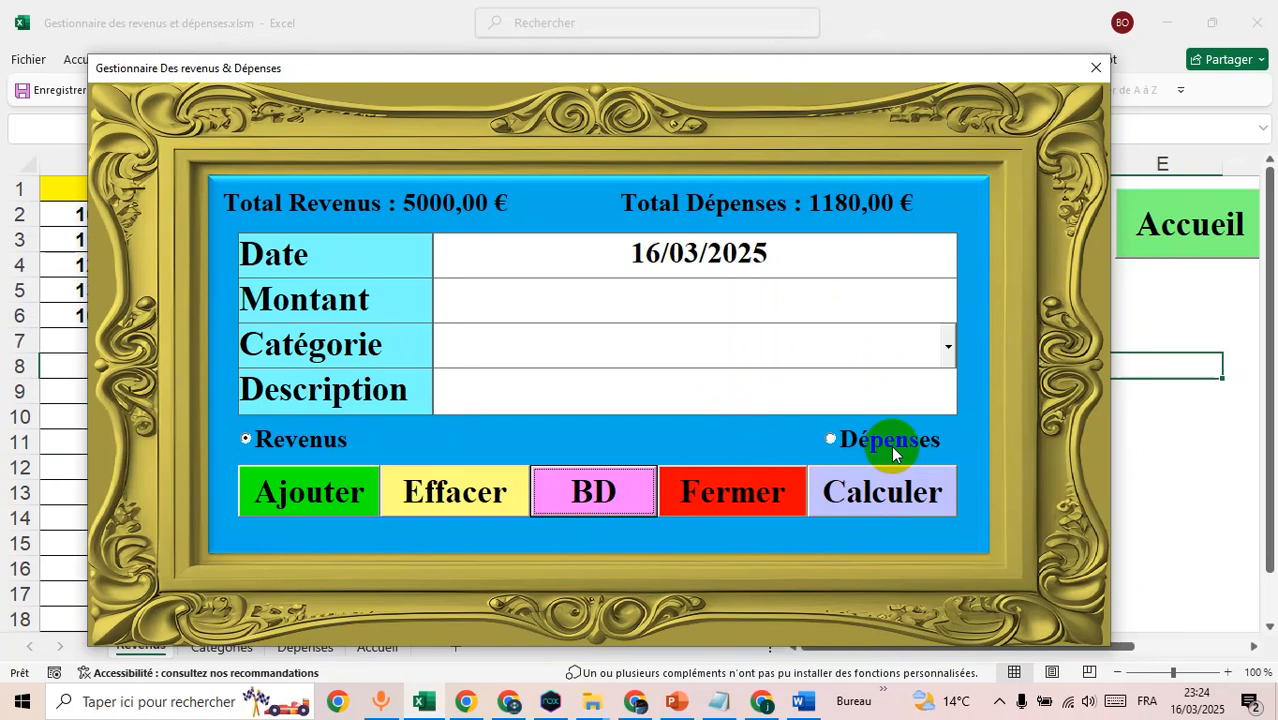
Open the calculation window and calculate the Revenus total from 10/03/2025 to 16/03/2025
left_click(878, 500)
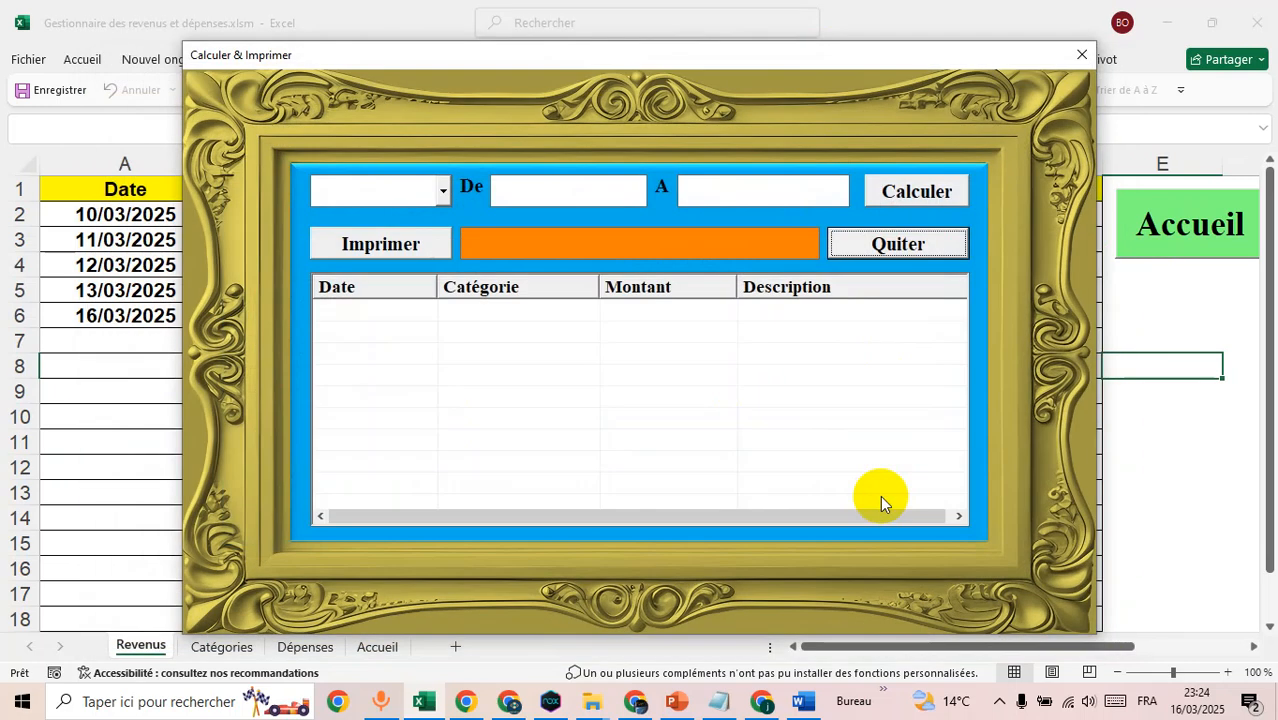
left_click_drag(546, 57, 567, 211)
left_click(479, 325)
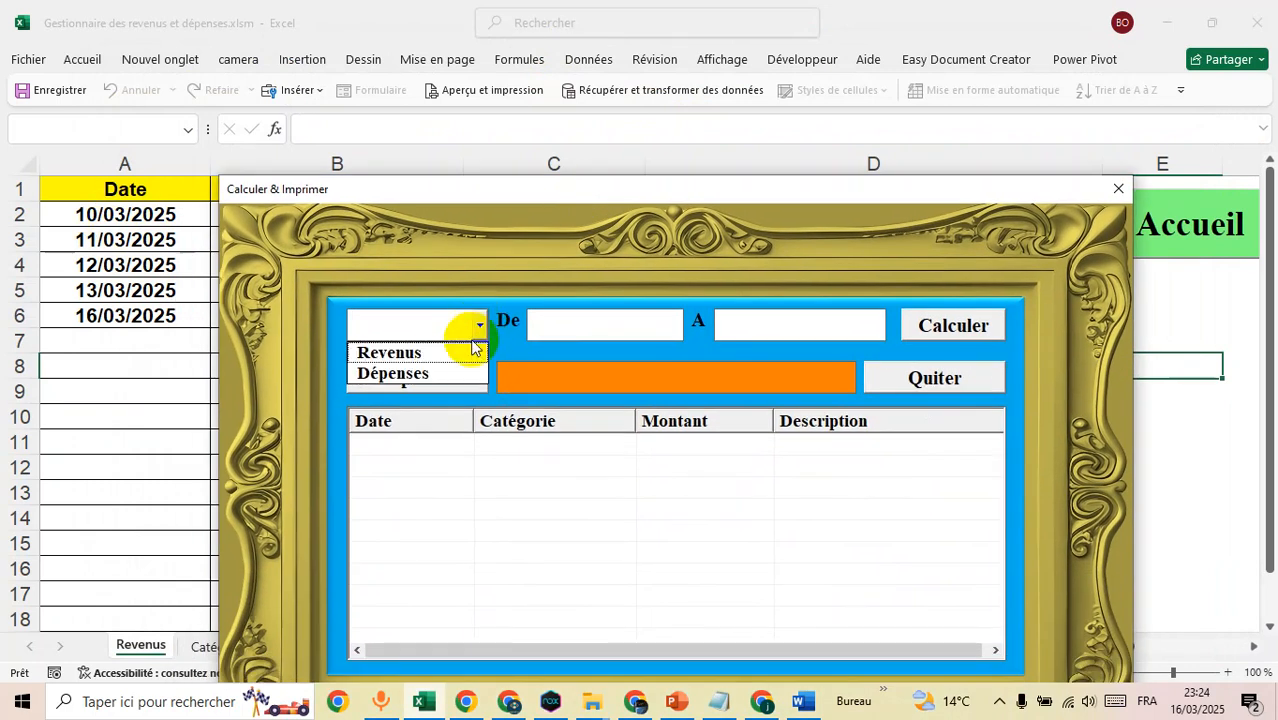
left_click(418, 356)
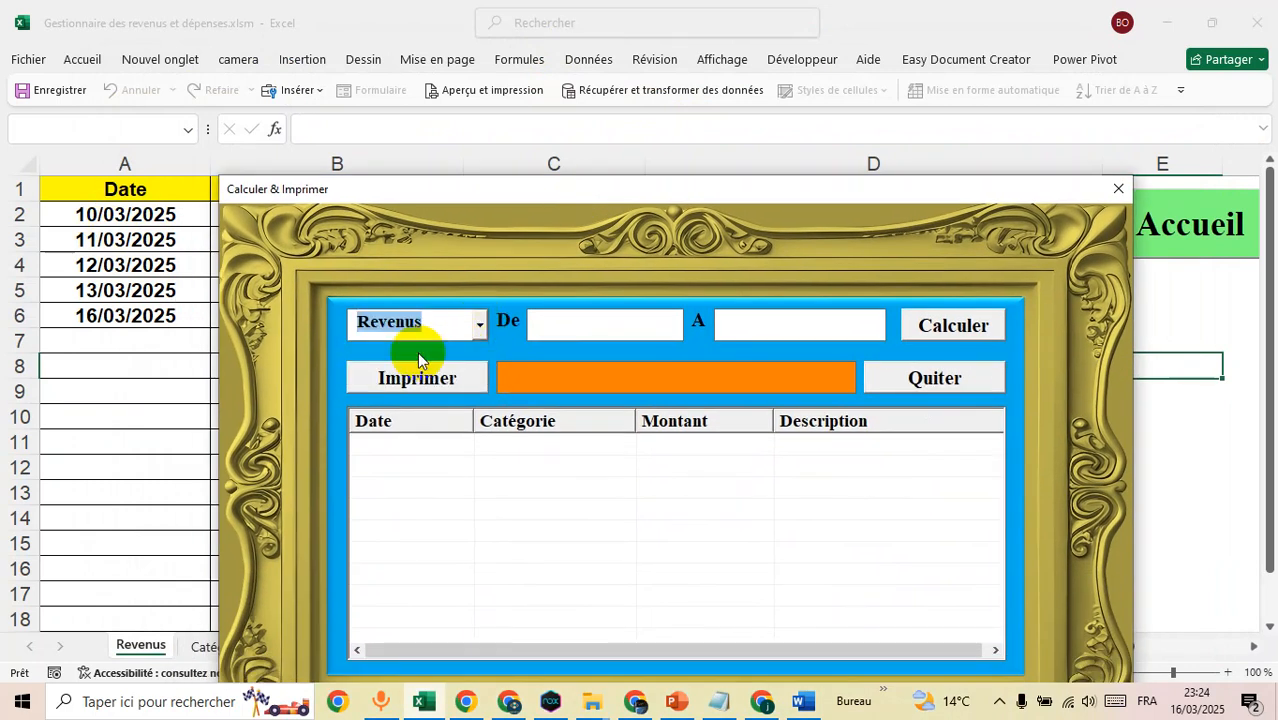
left_click(571, 327)
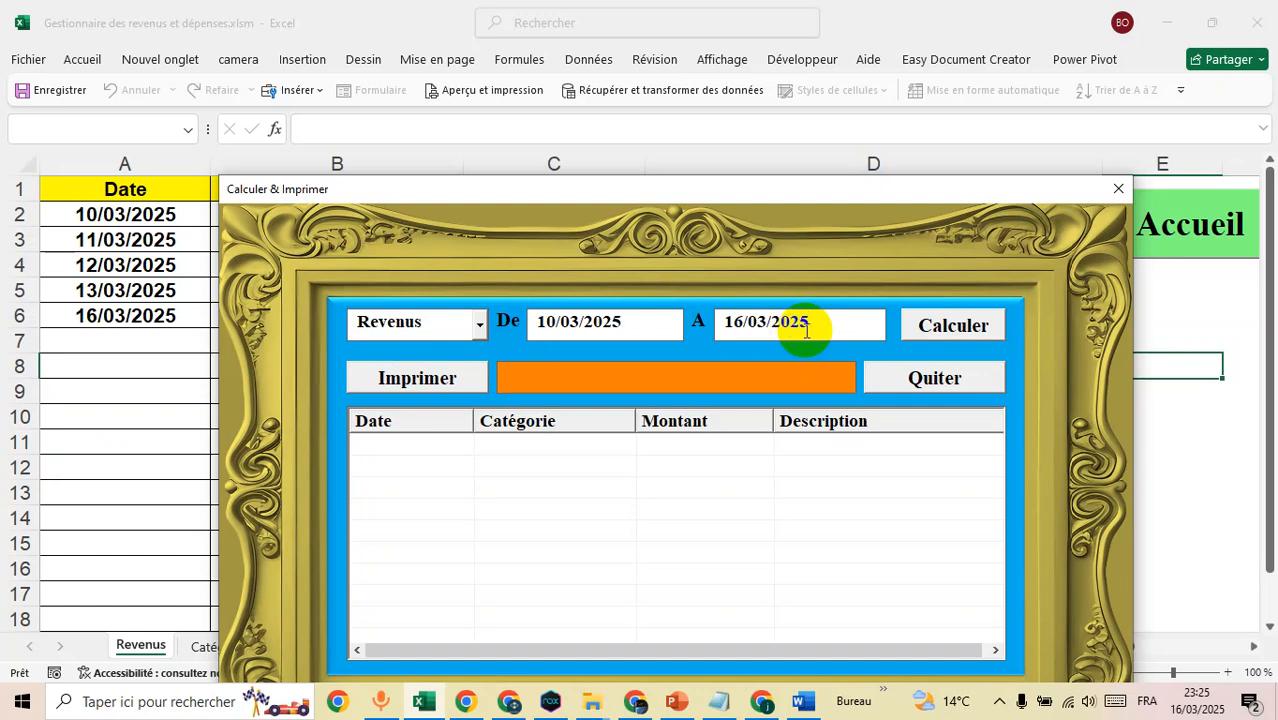
left_click(955, 334)
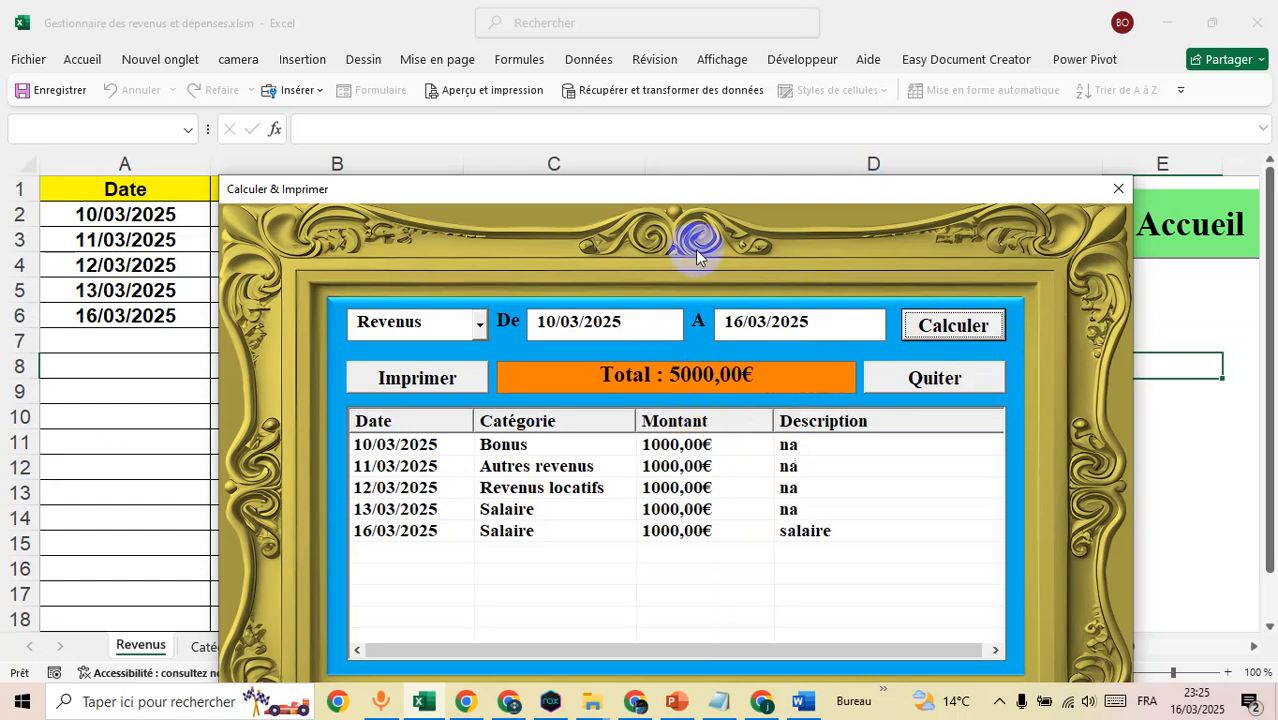
Quit the calculation window to compare the revenue total on the main form, and reopen the calculation
left_click_drag(725, 192, 737, 78)
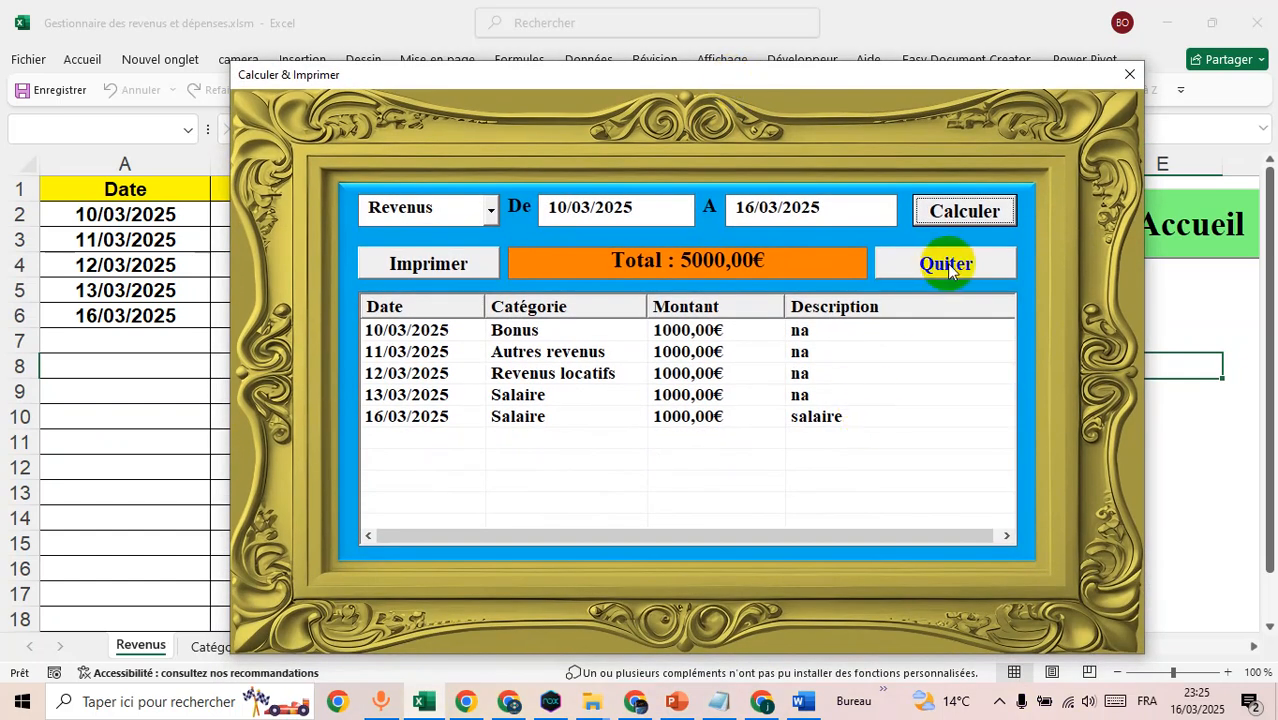
left_click(946, 265)
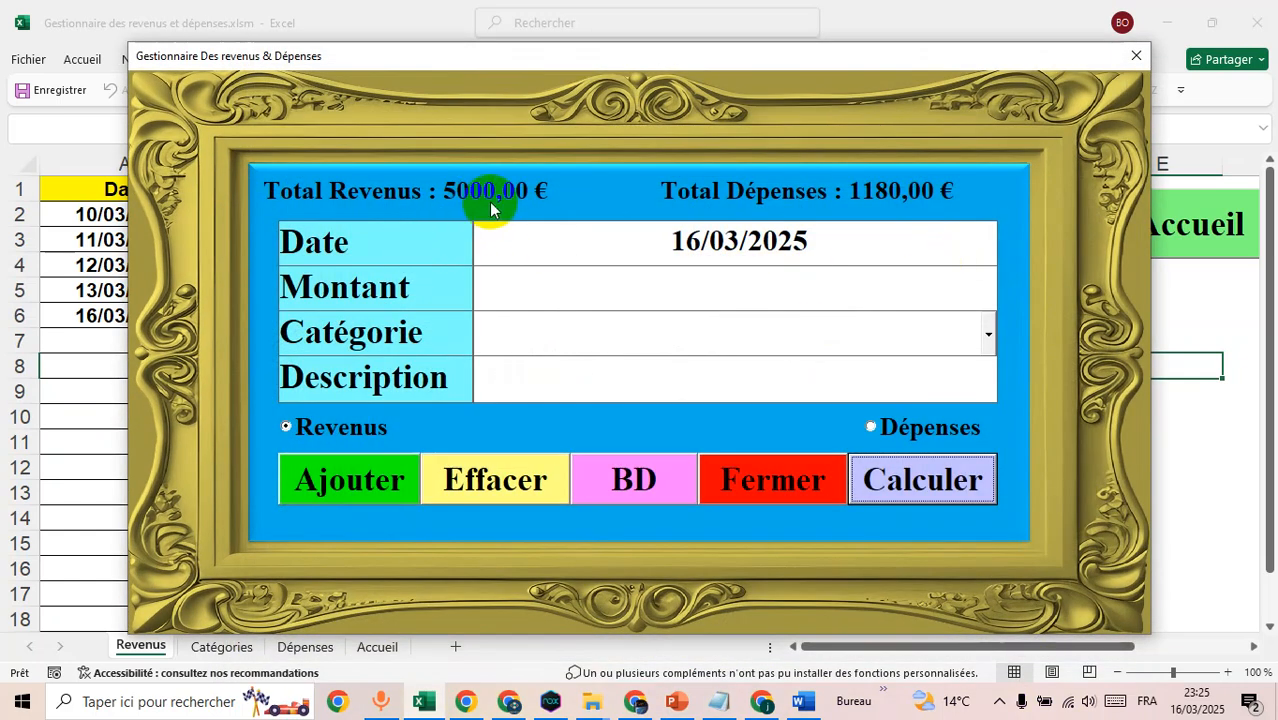
left_click(925, 485)
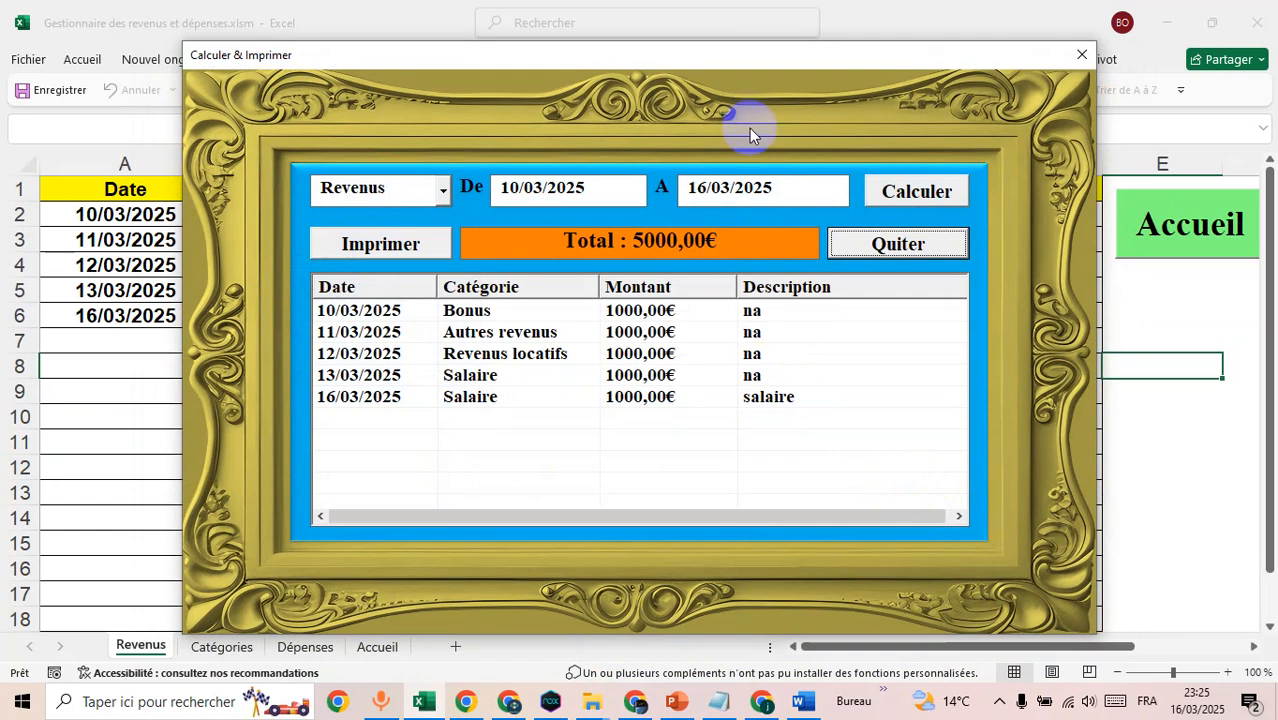
Set the end date to 12/03/2025 and recalculate the Revenus total for the shorter period
left_click_drag(626, 57, 642, 260)
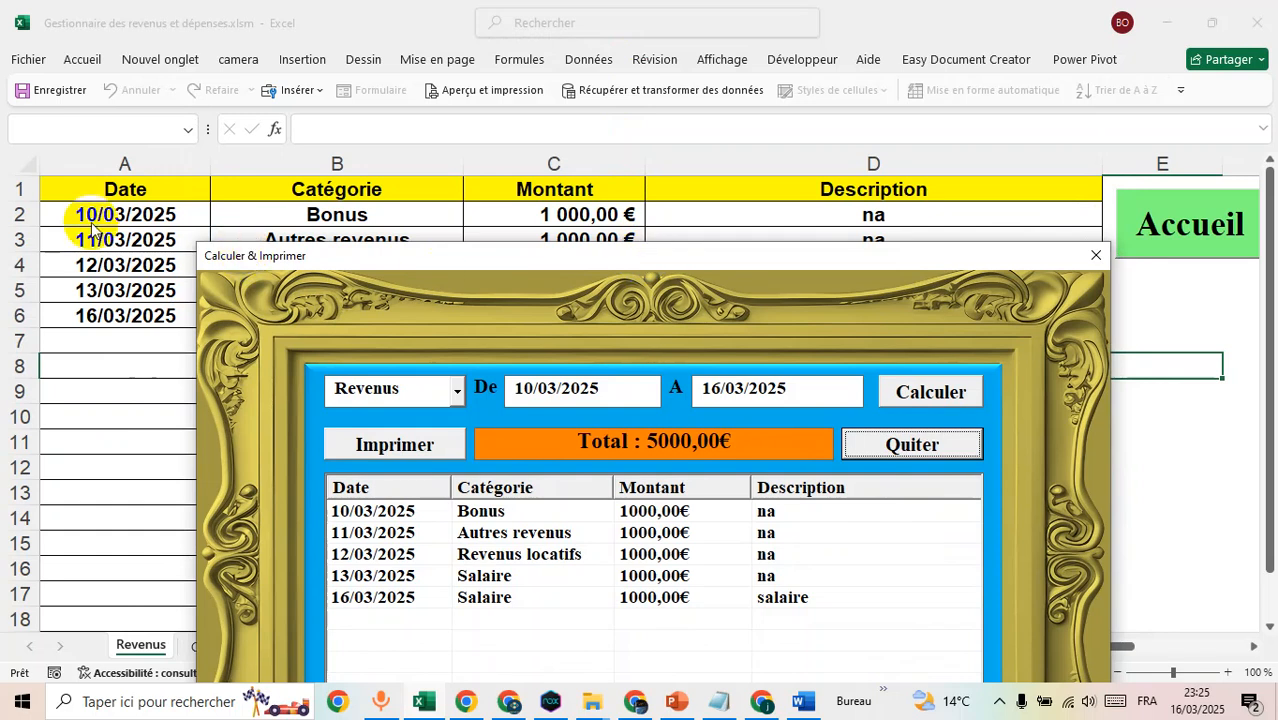
left_click_drag(549, 264, 537, 185)
double_click(697, 311)
type("12")
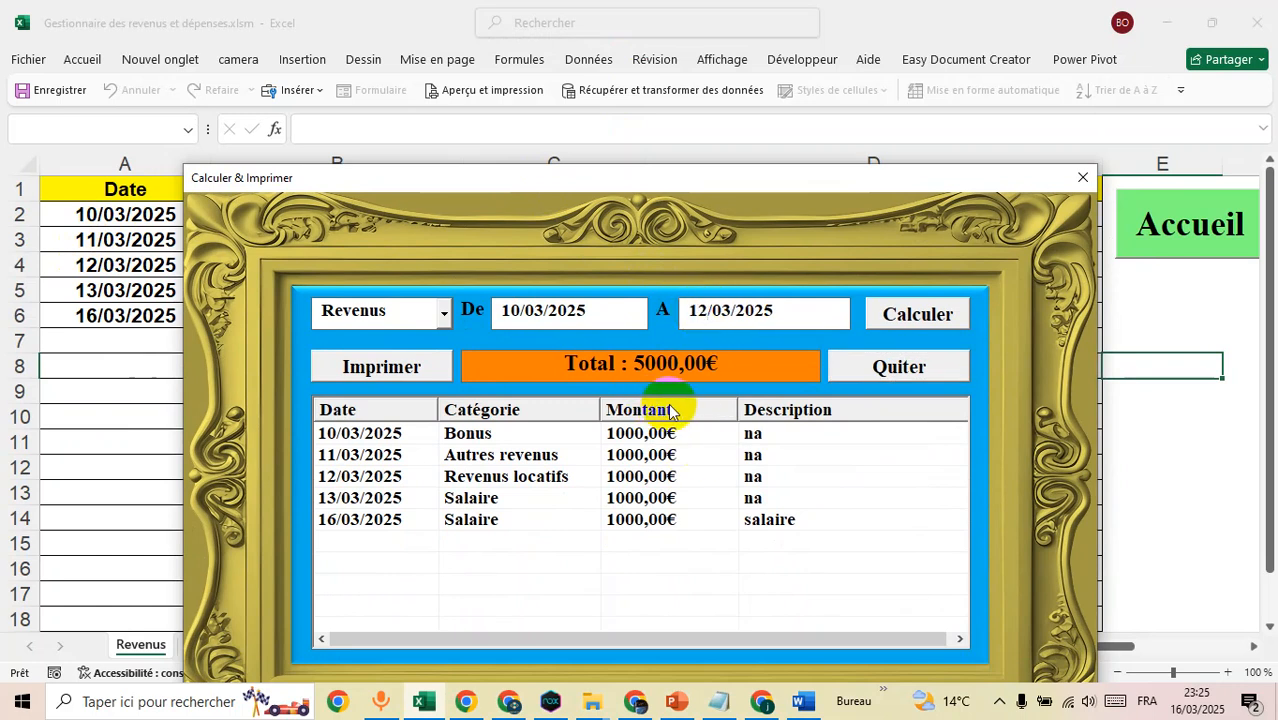
left_click(917, 316)
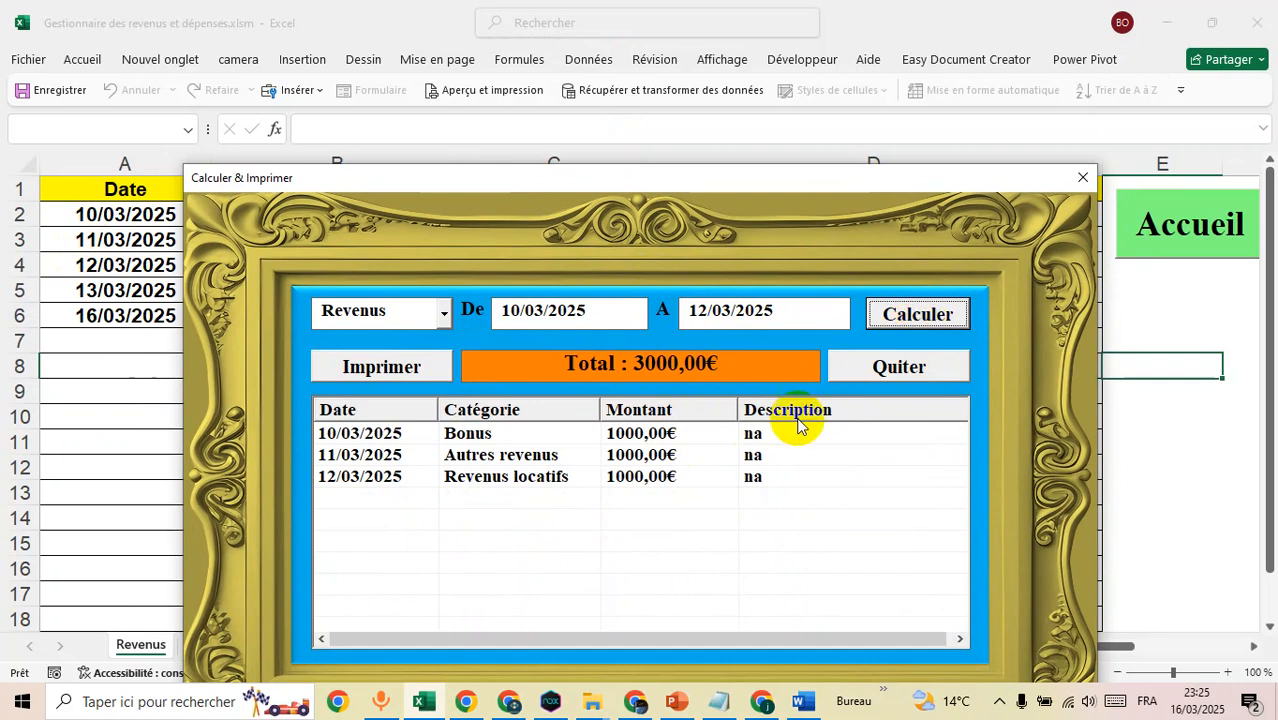
left_click(660, 385)
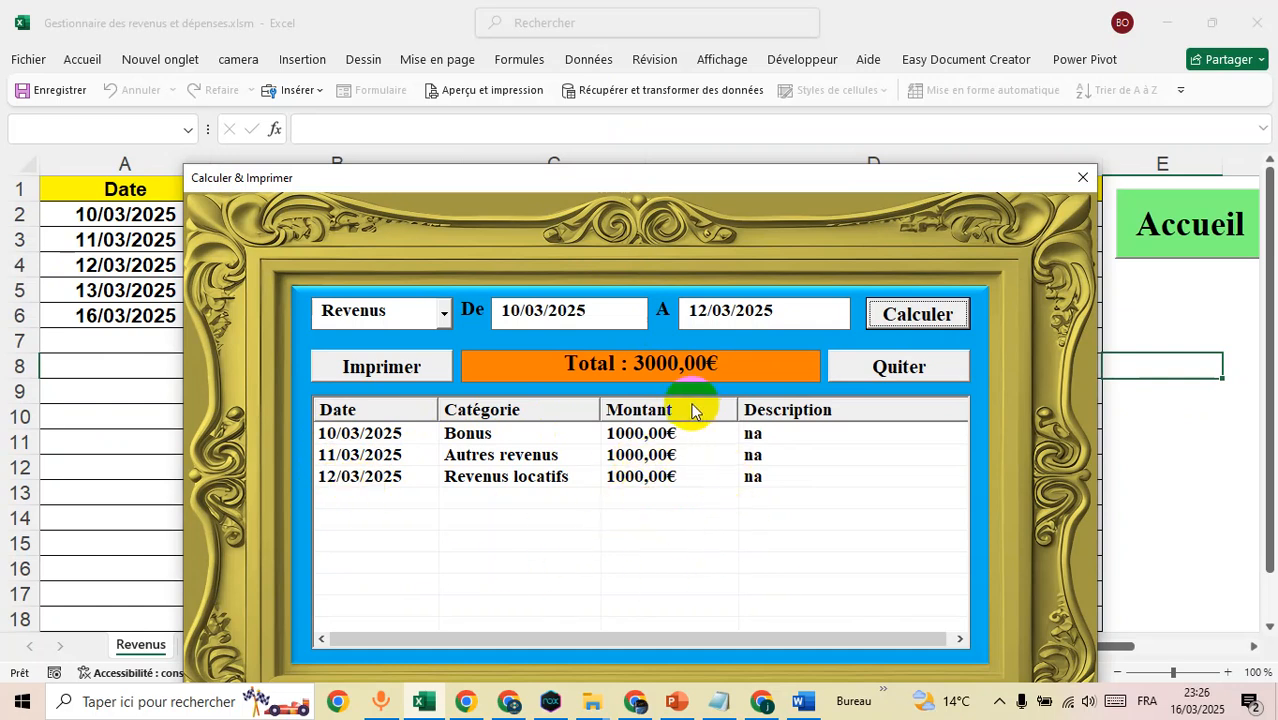
Keep Revenus as the record type and print the results of the calculated period
left_click(443, 313)
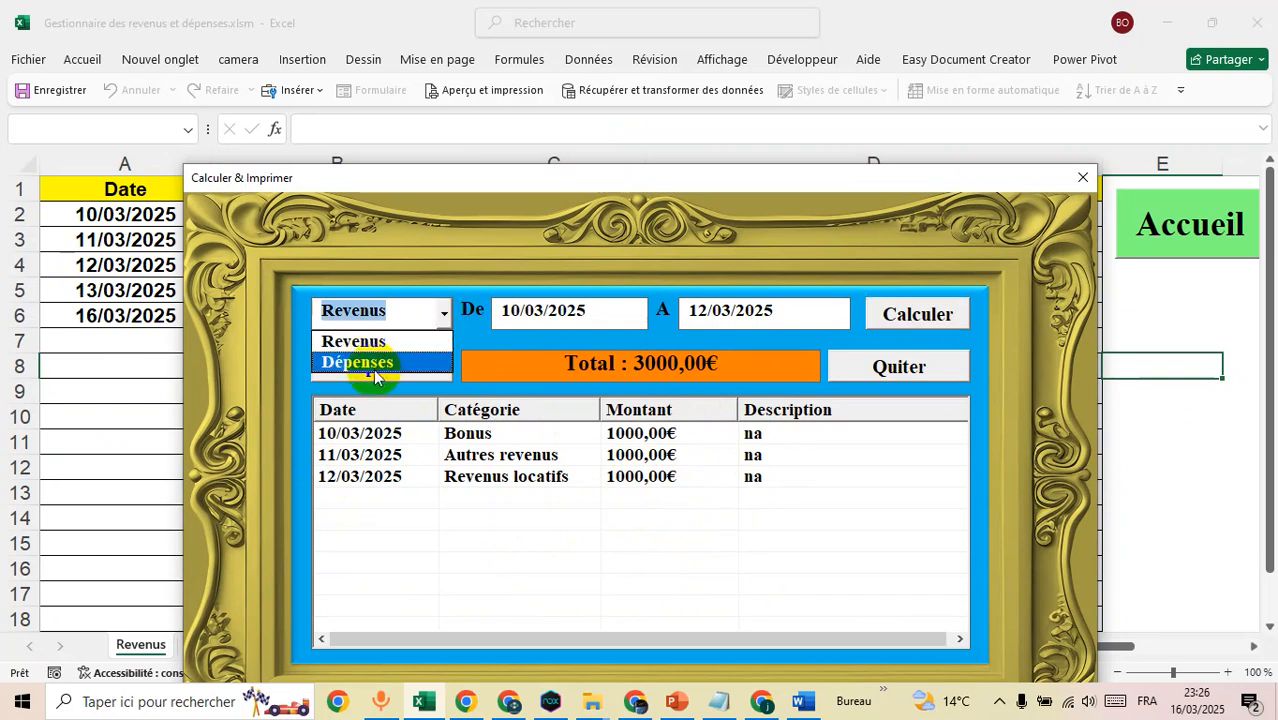
left_click(472, 343)
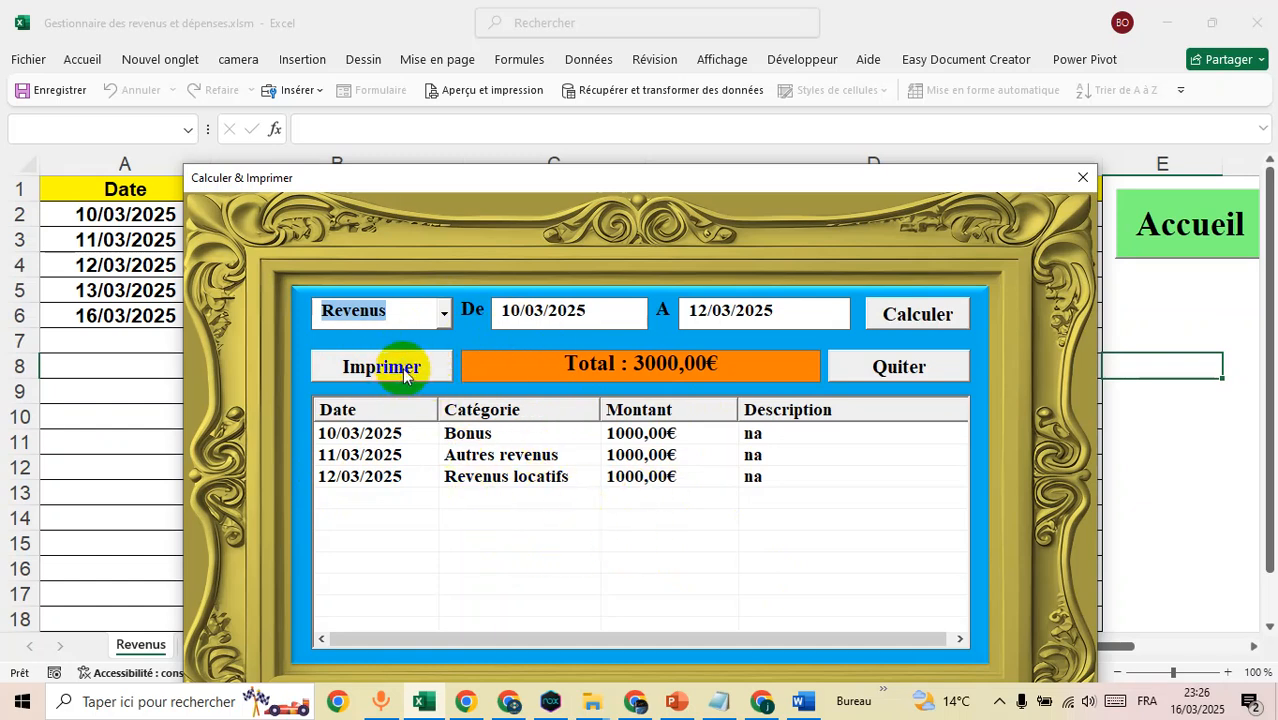
left_click_drag(584, 185, 595, 96)
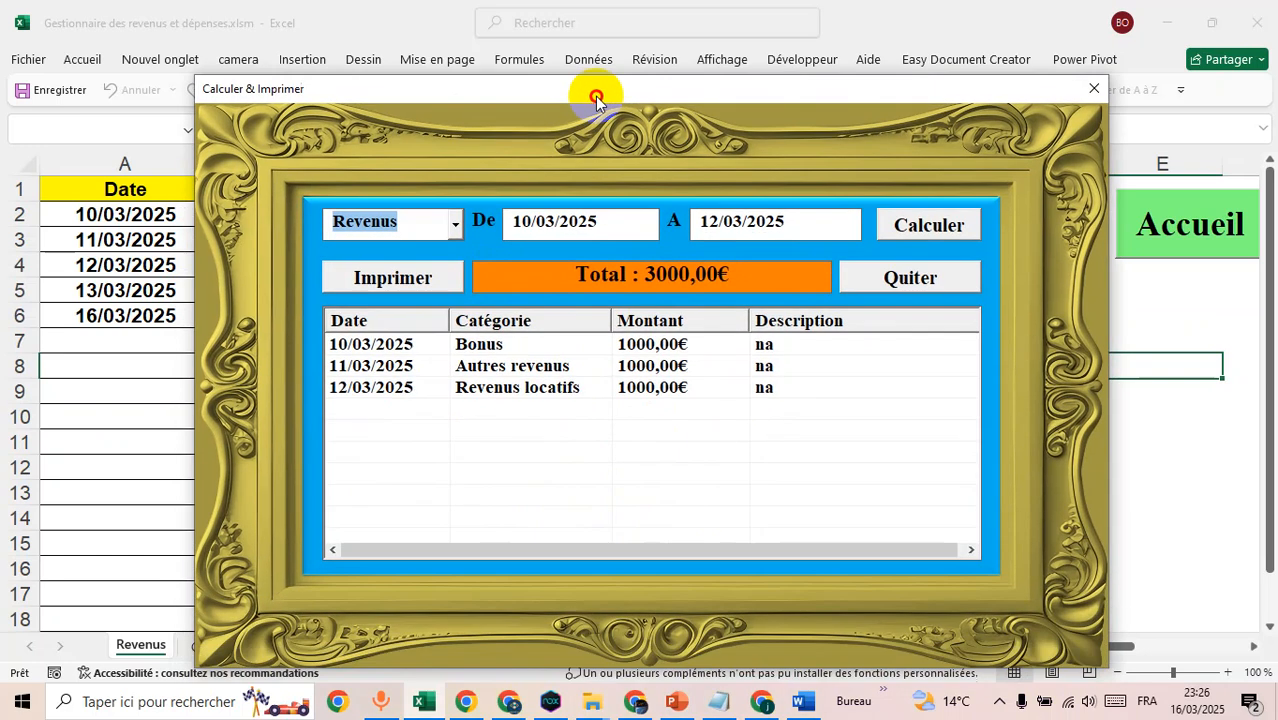
left_click(430, 280)
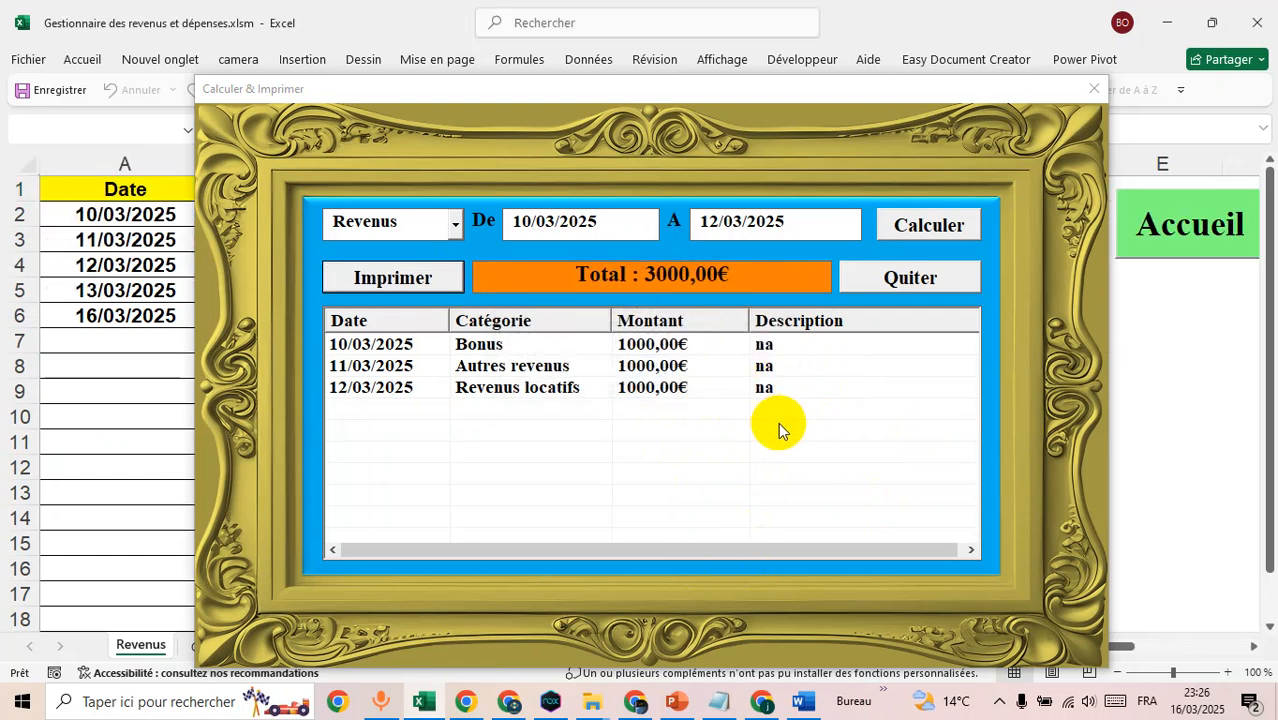
Switch the record type to Dépenses and calculate the total from 10/03/2025 to 12/03/2025
left_click(459, 226)
left_click(442, 271)
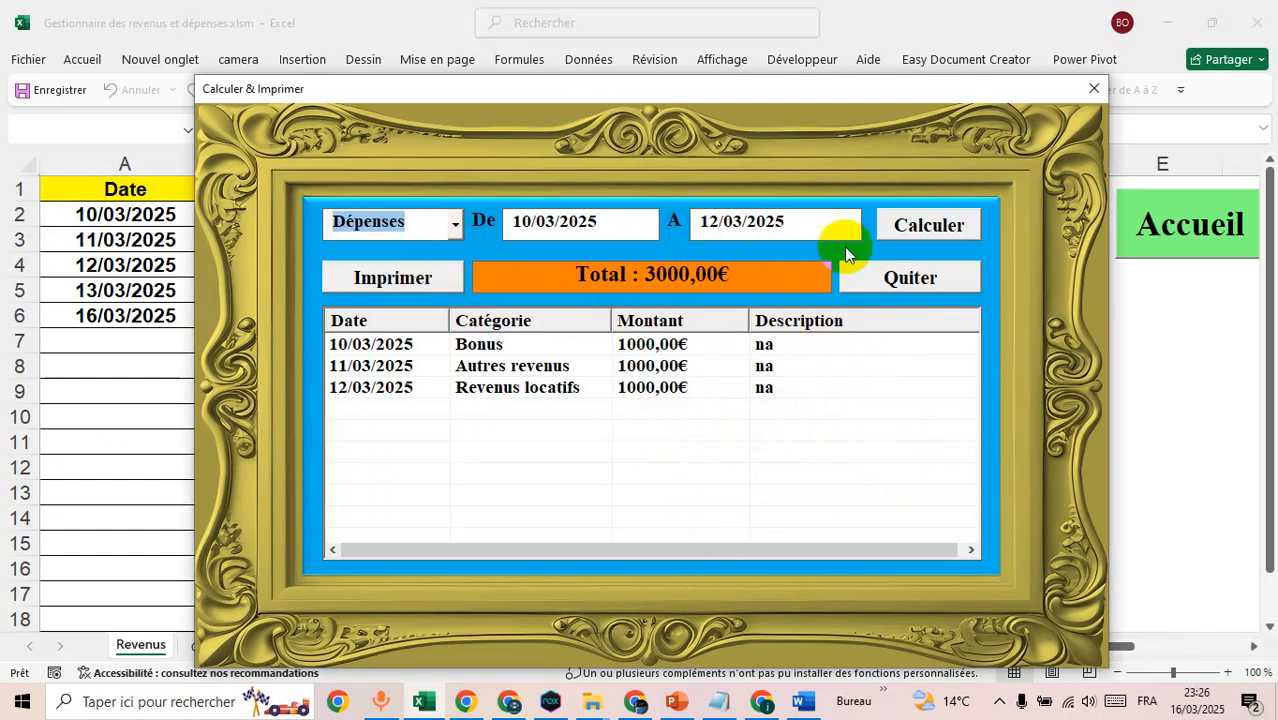
left_click(935, 225)
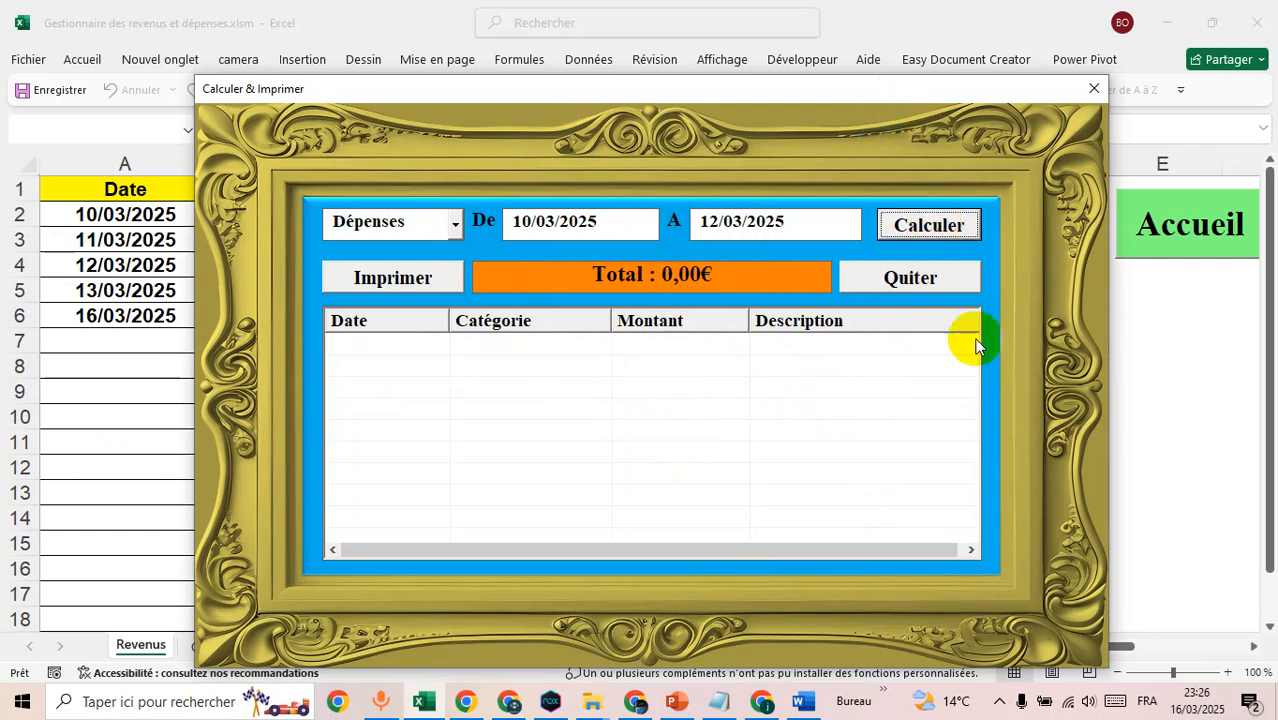
Quit the calculation, check the expense dates on the Dépenses sheet of the database, and return to the main form
left_click(910, 278)
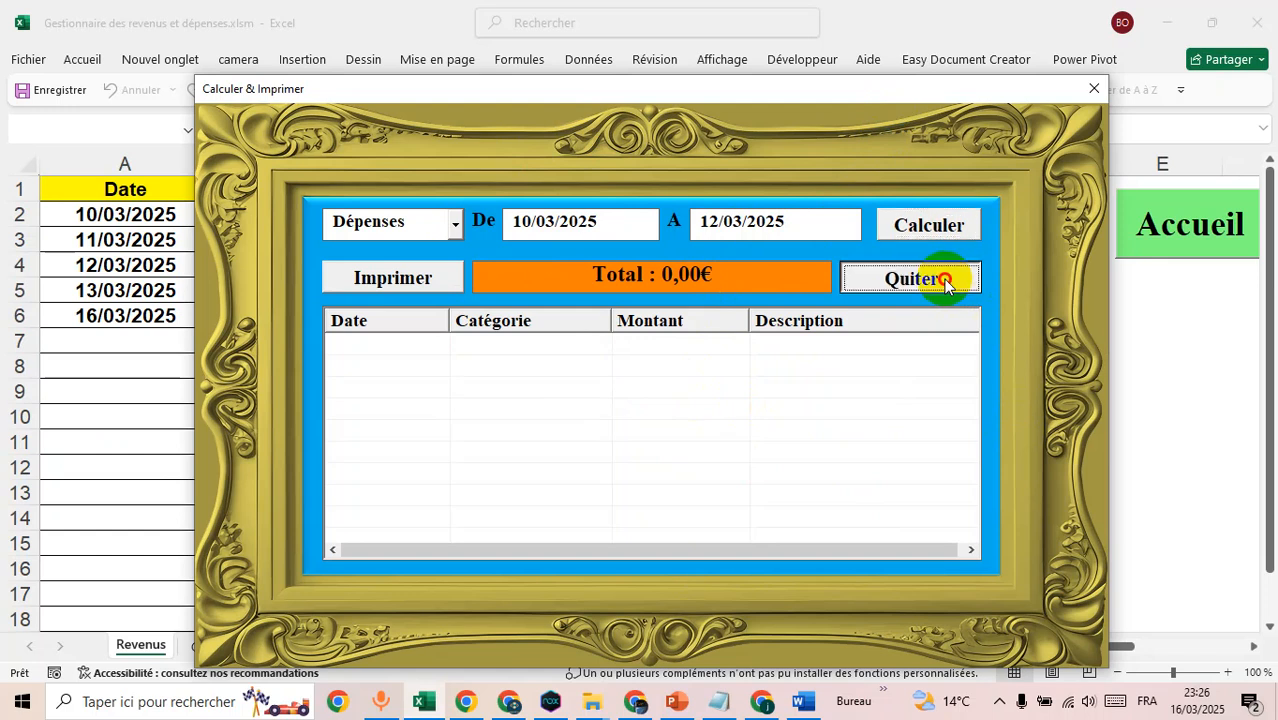
left_click(641, 488)
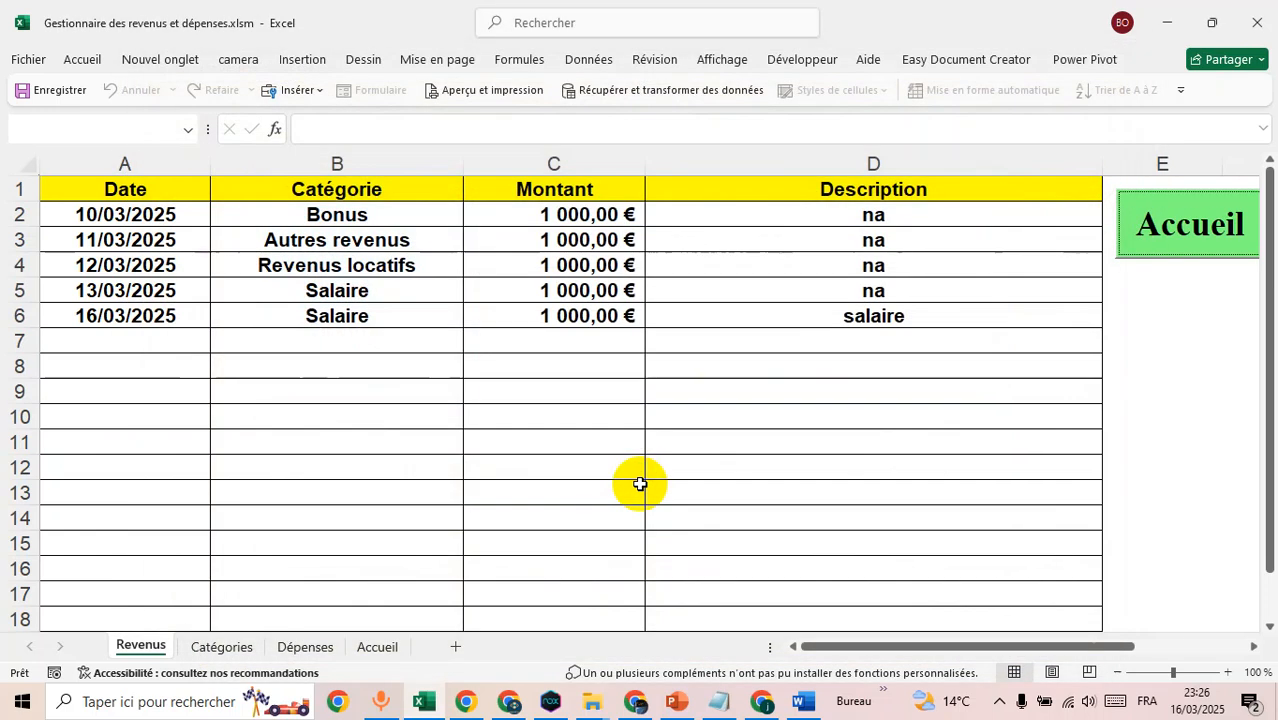
left_click(308, 647)
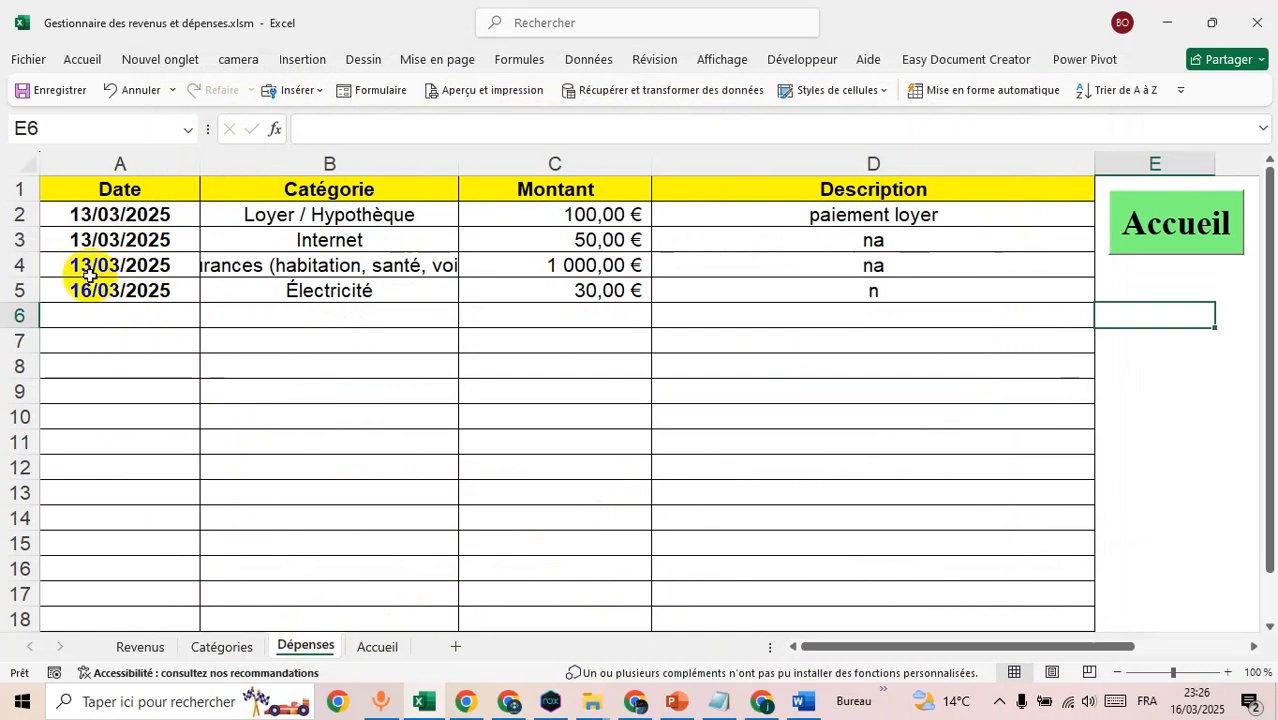
left_click(1156, 246)
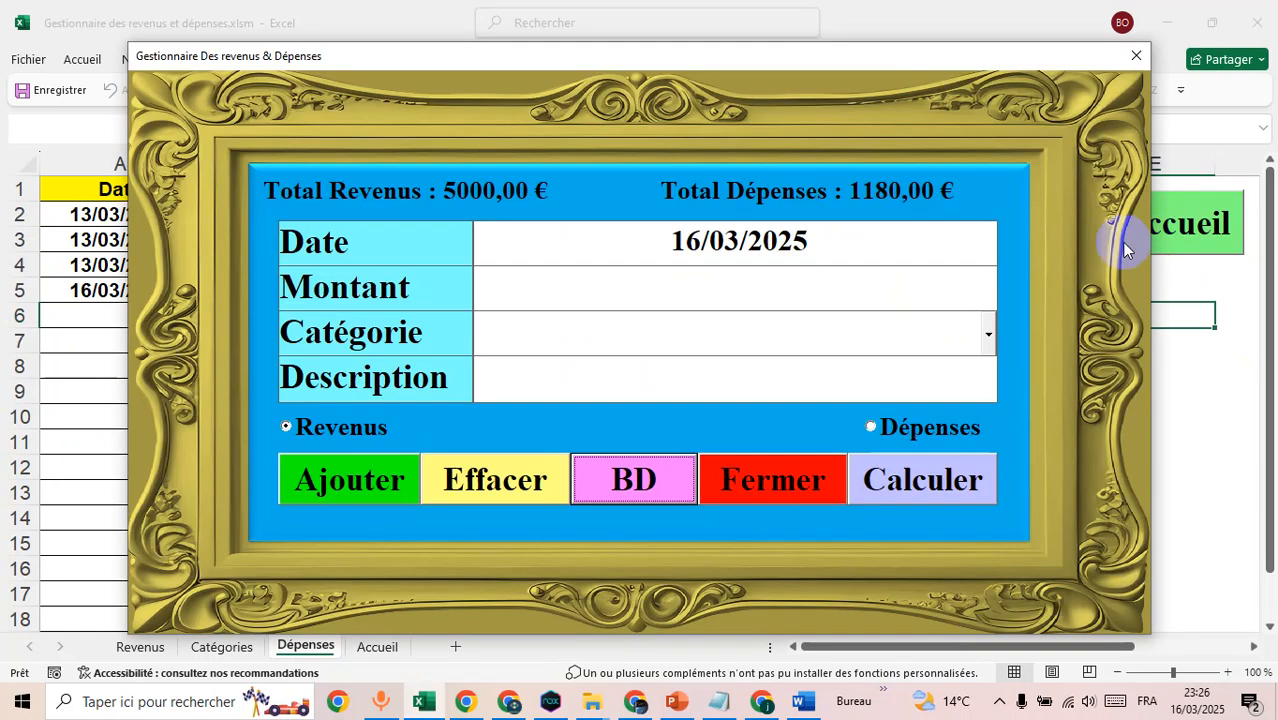
Reopen the calculation window and set both the start and end dates of the Dépenses period to 13/03/2025
left_click(925, 482)
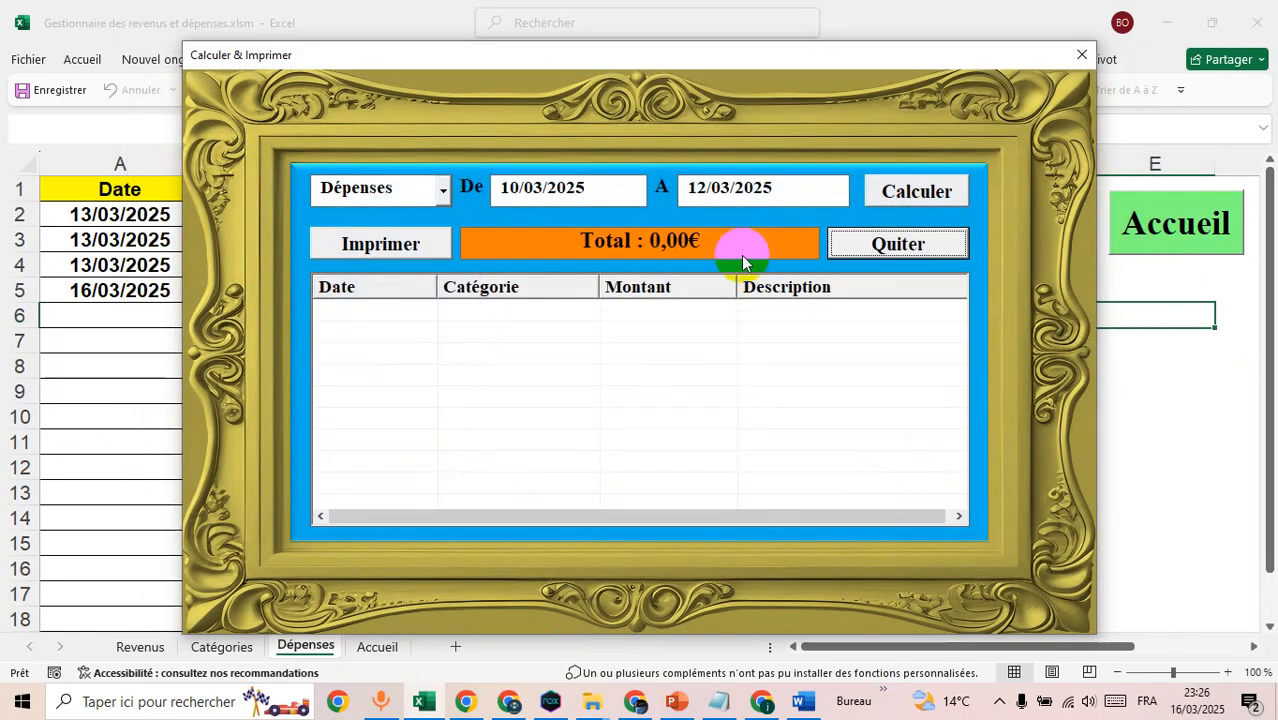
left_click(703, 188)
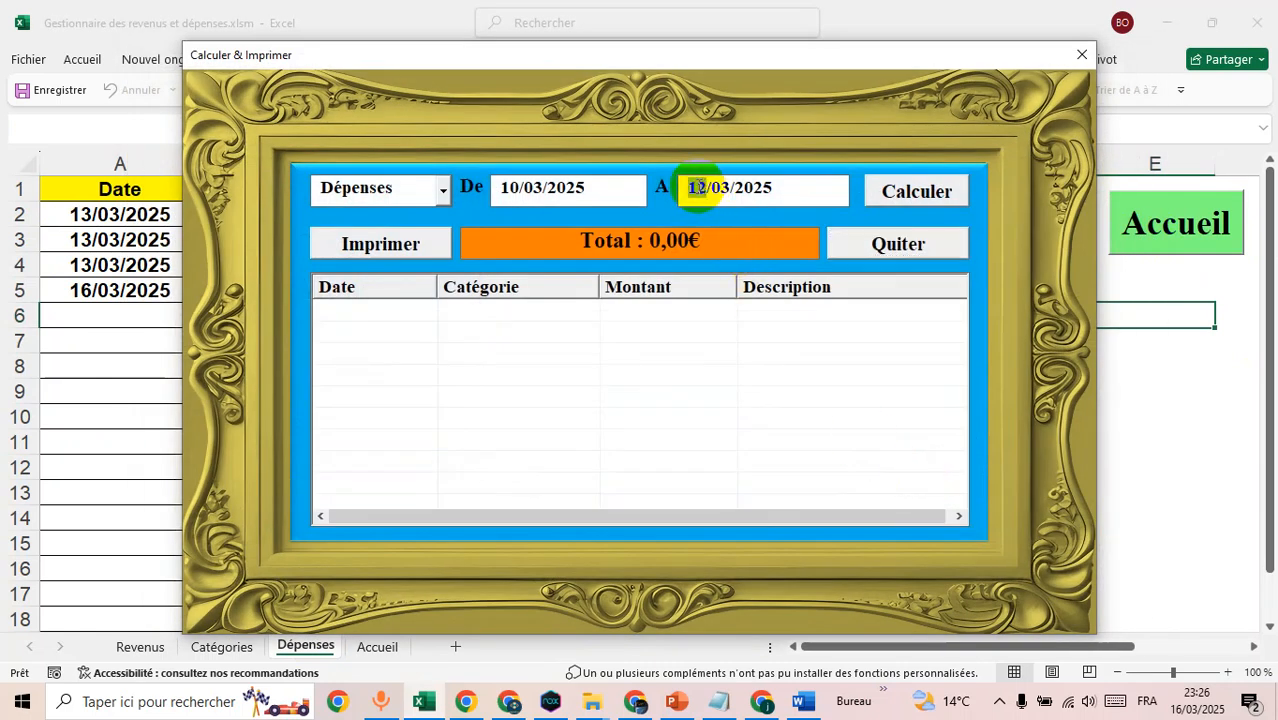
key("Delete")
type("3")
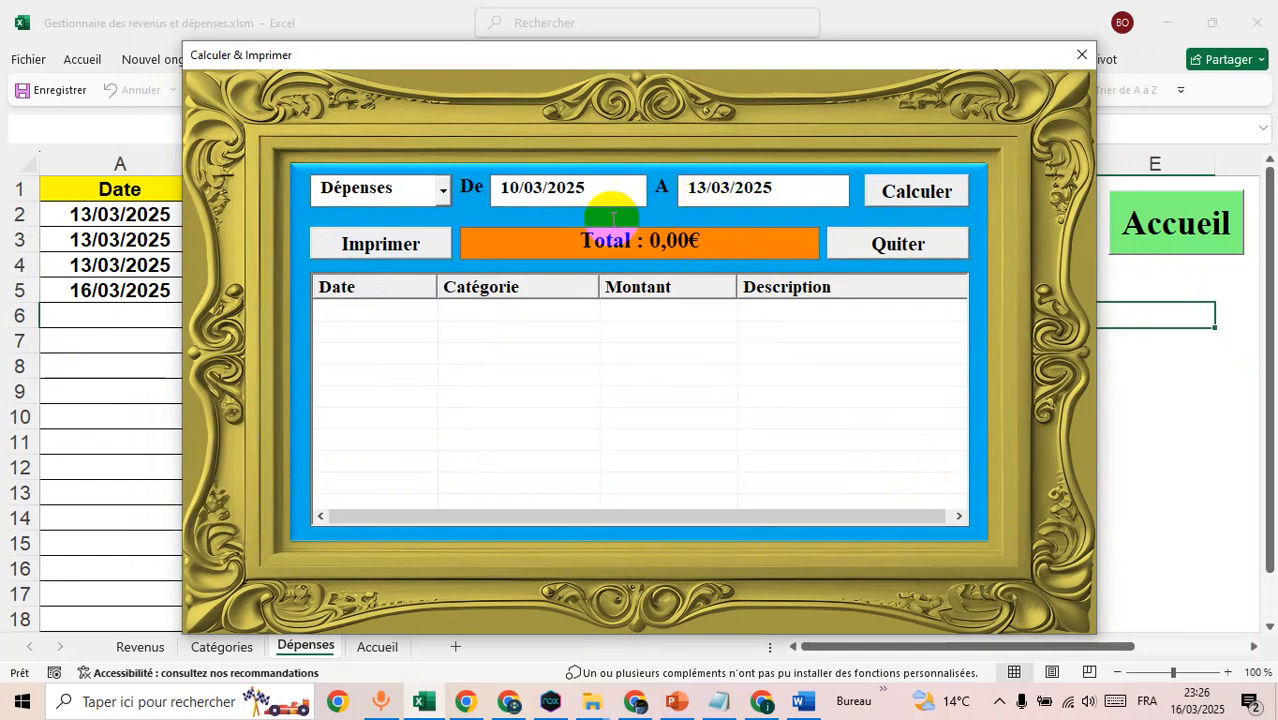
left_click(512, 188)
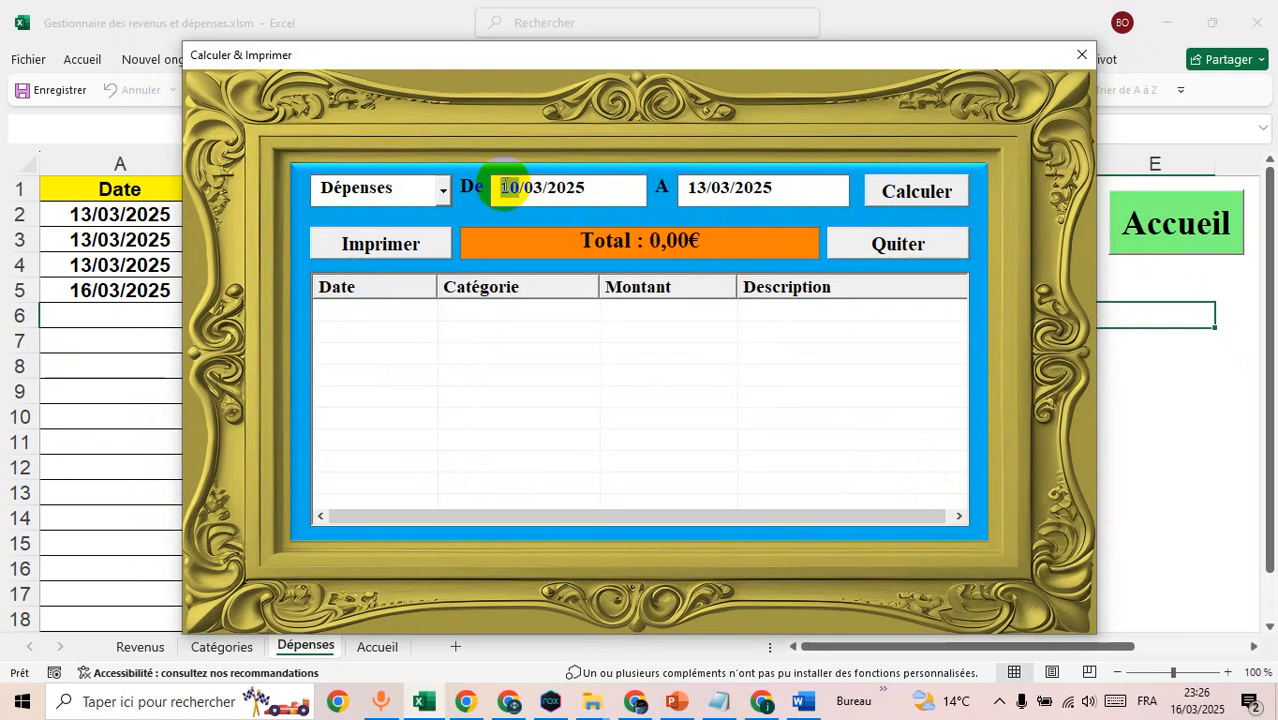
key("Delete")
type("3")
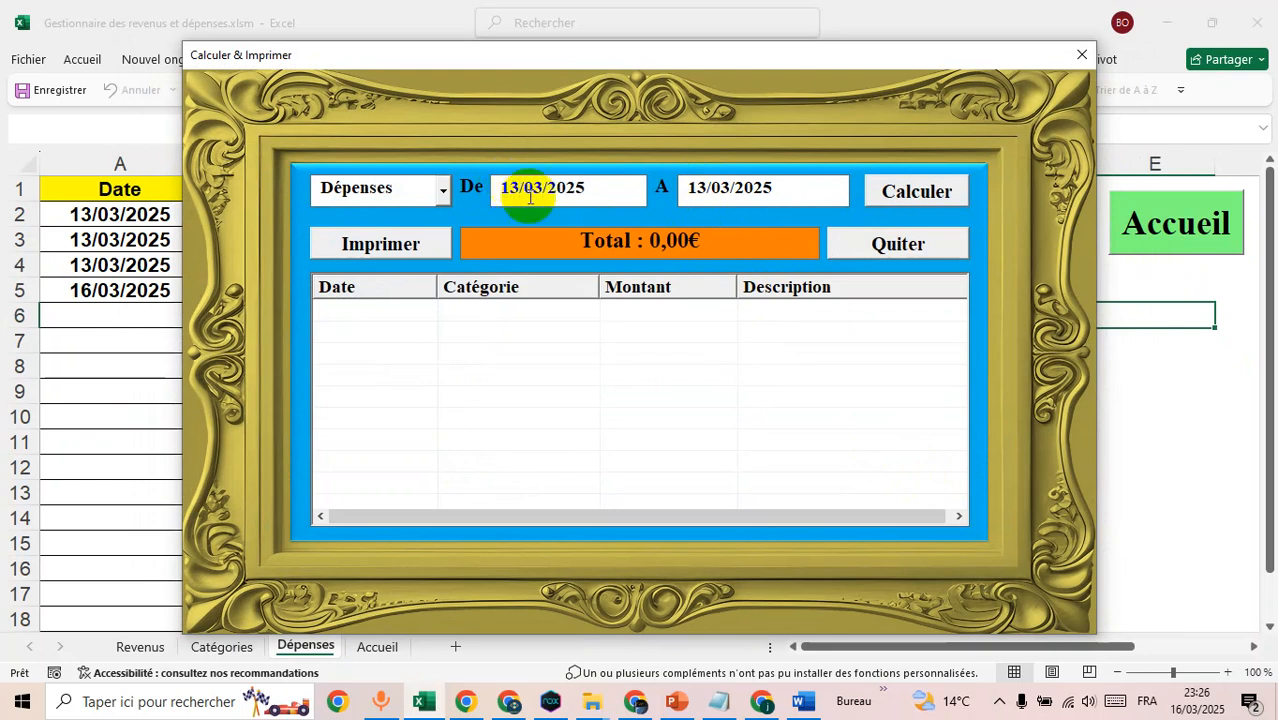
Set the end date of the Dépenses period to 16/03/2025 and calculate the total from 13/03/2025
left_click_drag(688, 188, 701, 180)
type("16")
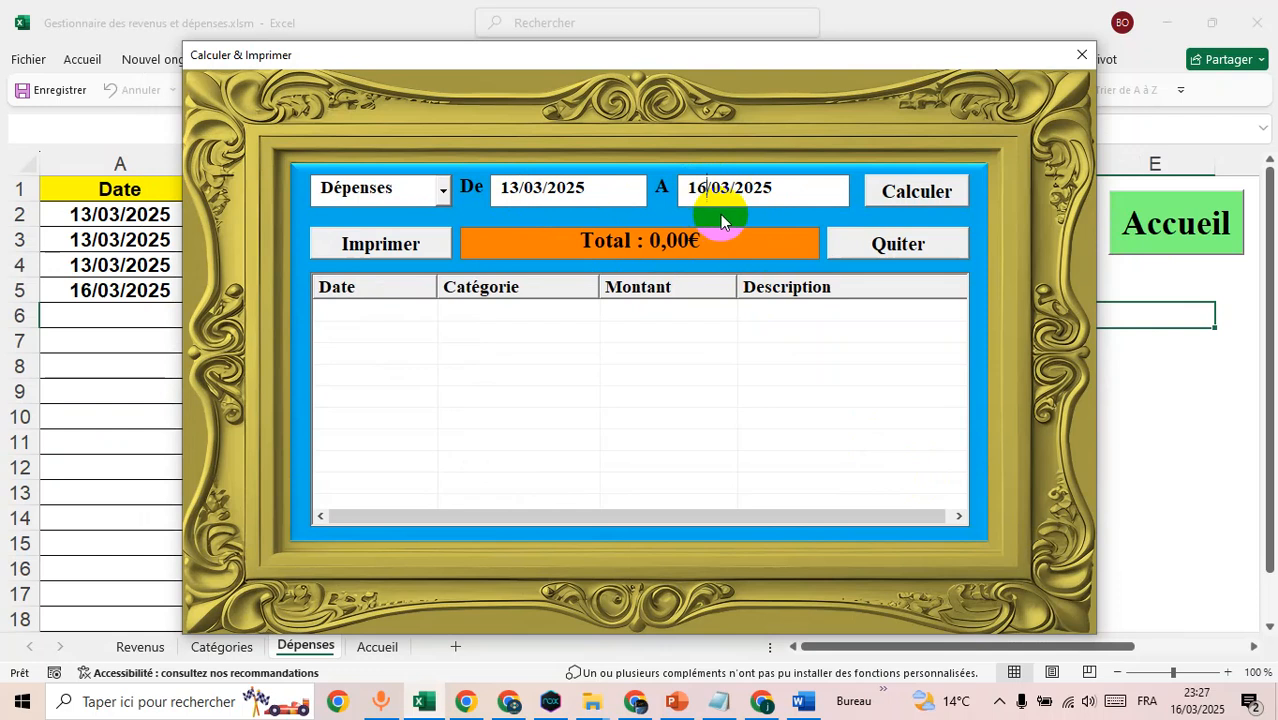
left_click(916, 195)
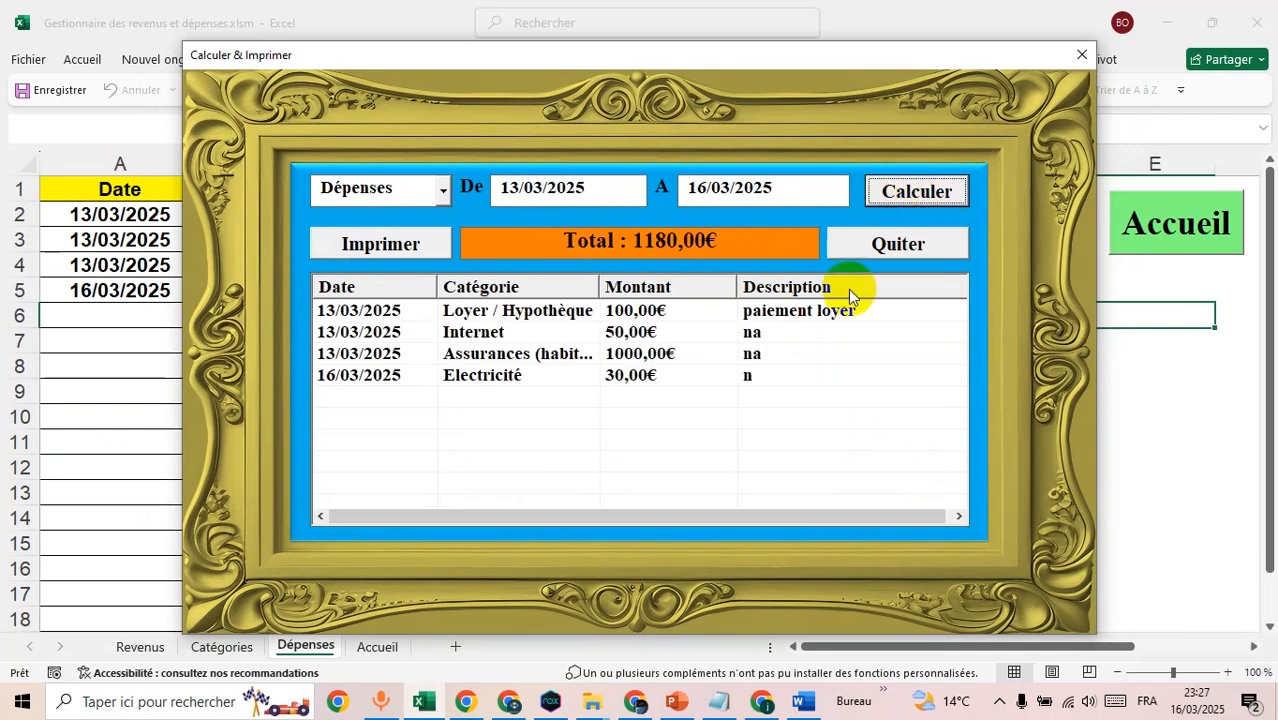
left_click(649, 249)
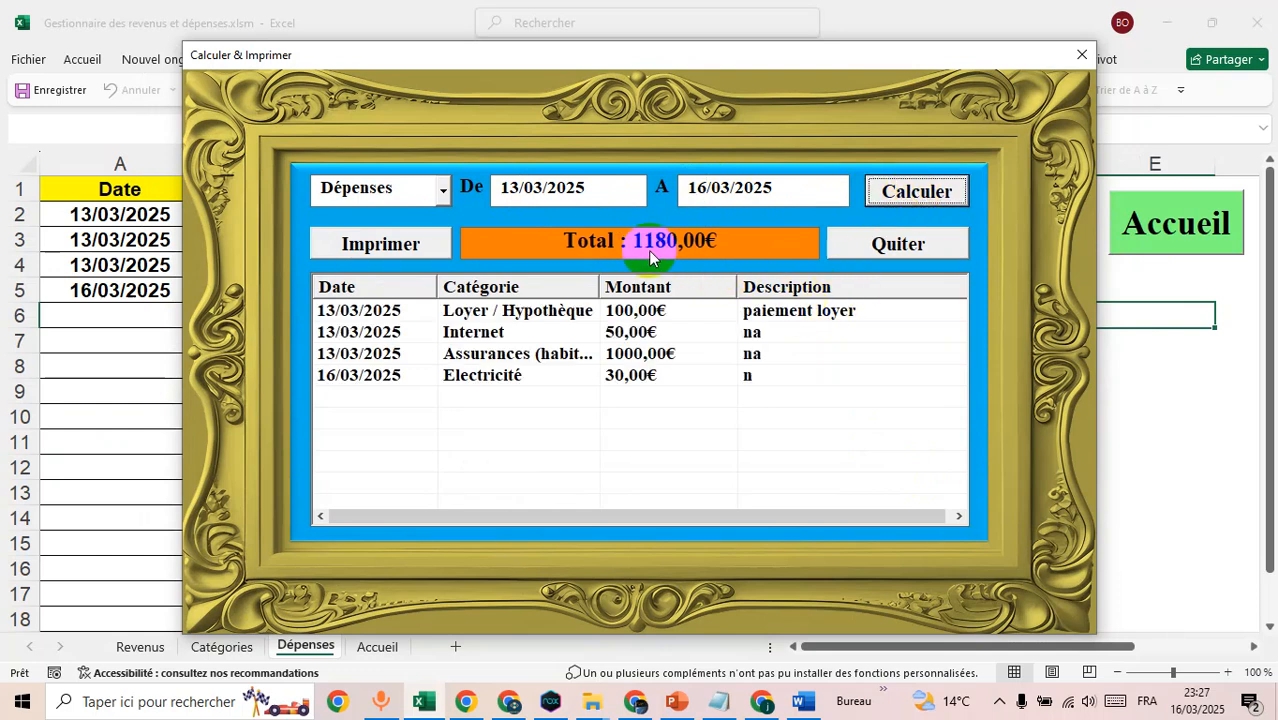
left_click_drag(680, 255, 650, 251)
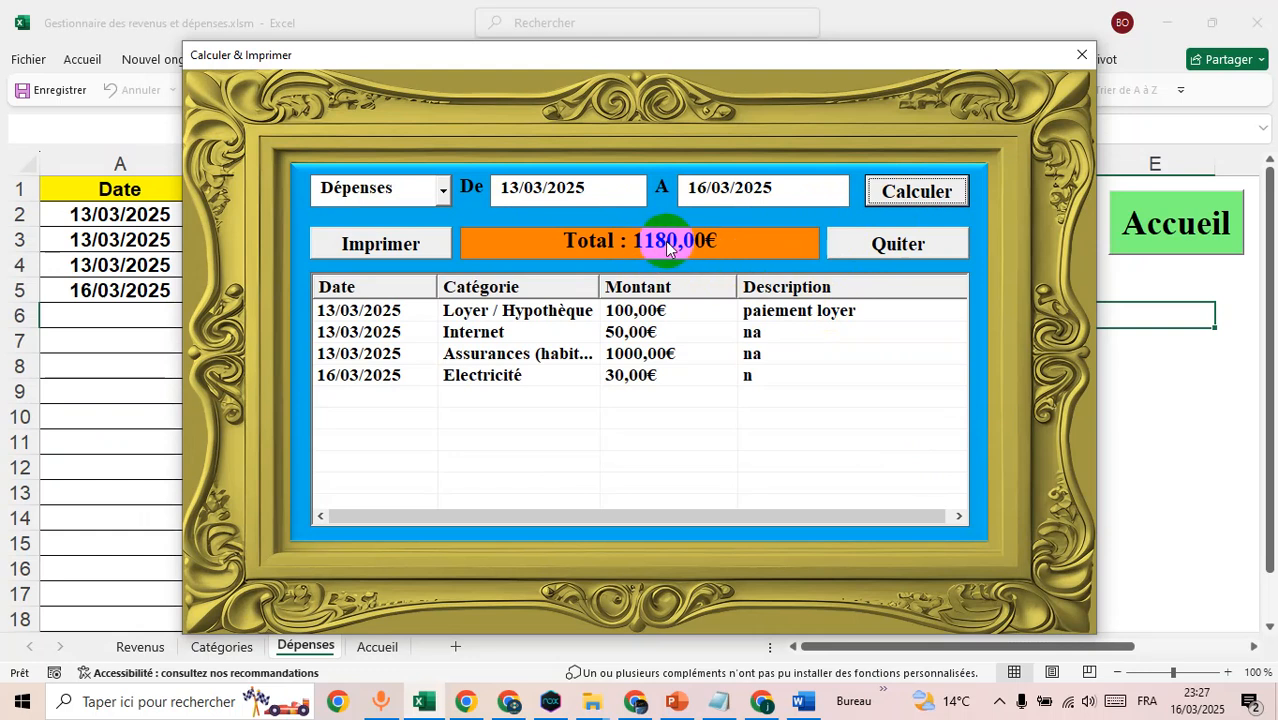
Change the end date to 13/03/2025 and recalculate the Dépenses total for that single day
left_click_drag(709, 187, 686, 188)
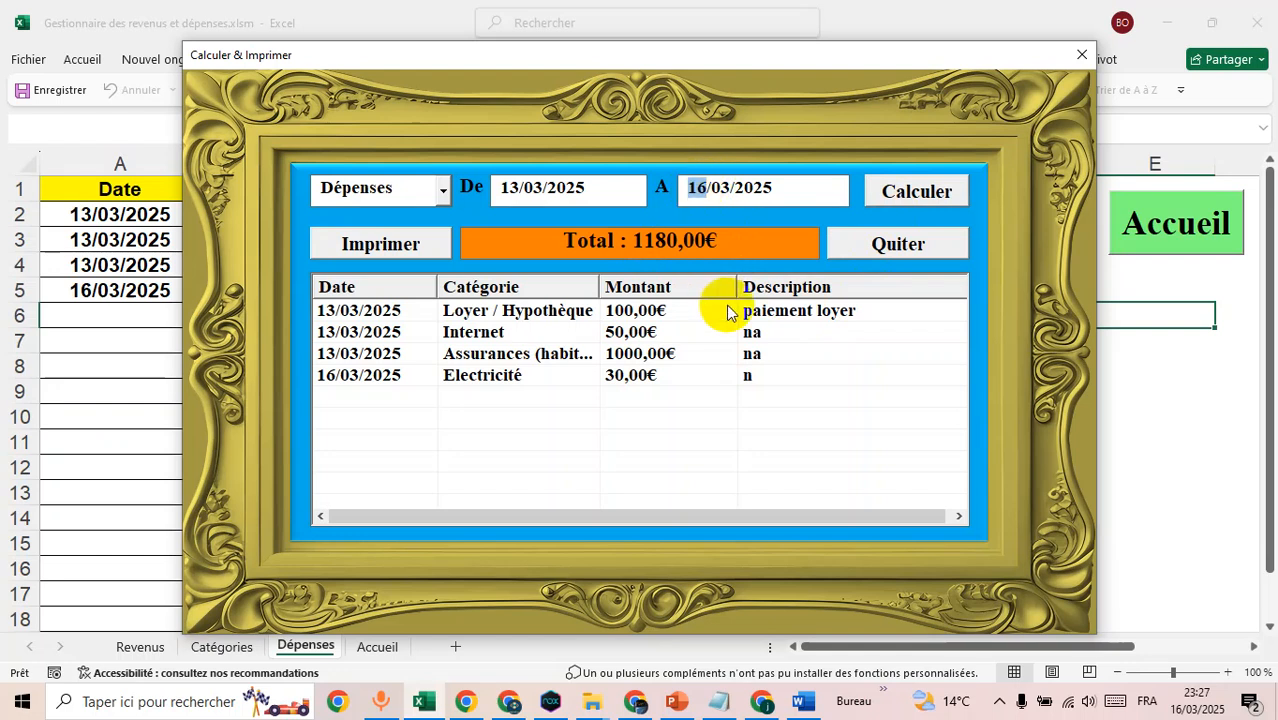
type("13")
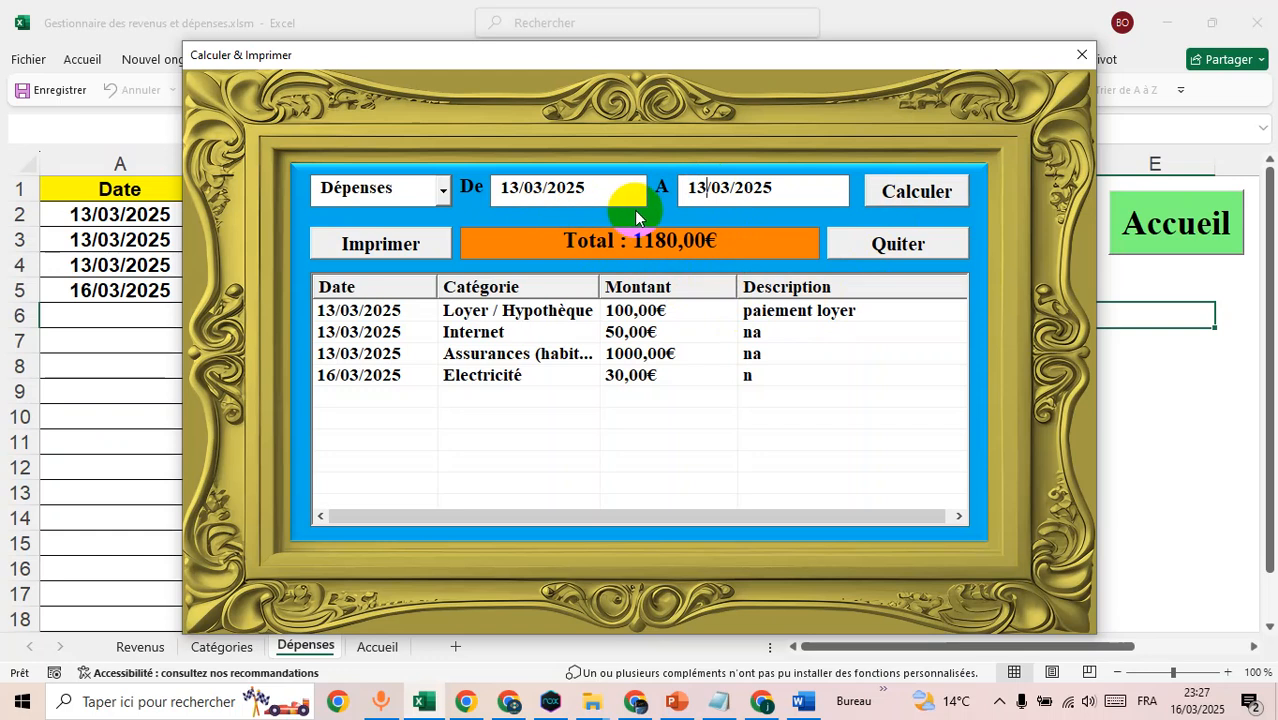
left_click(713, 196)
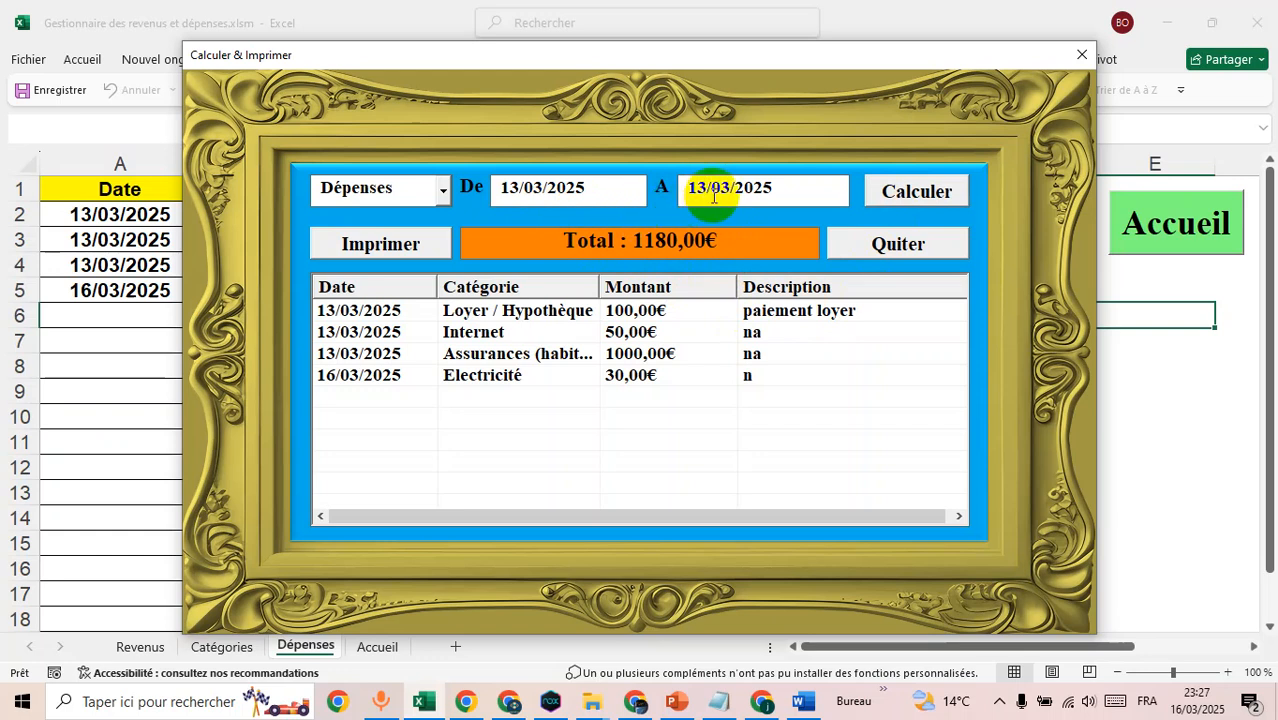
left_click(905, 198)
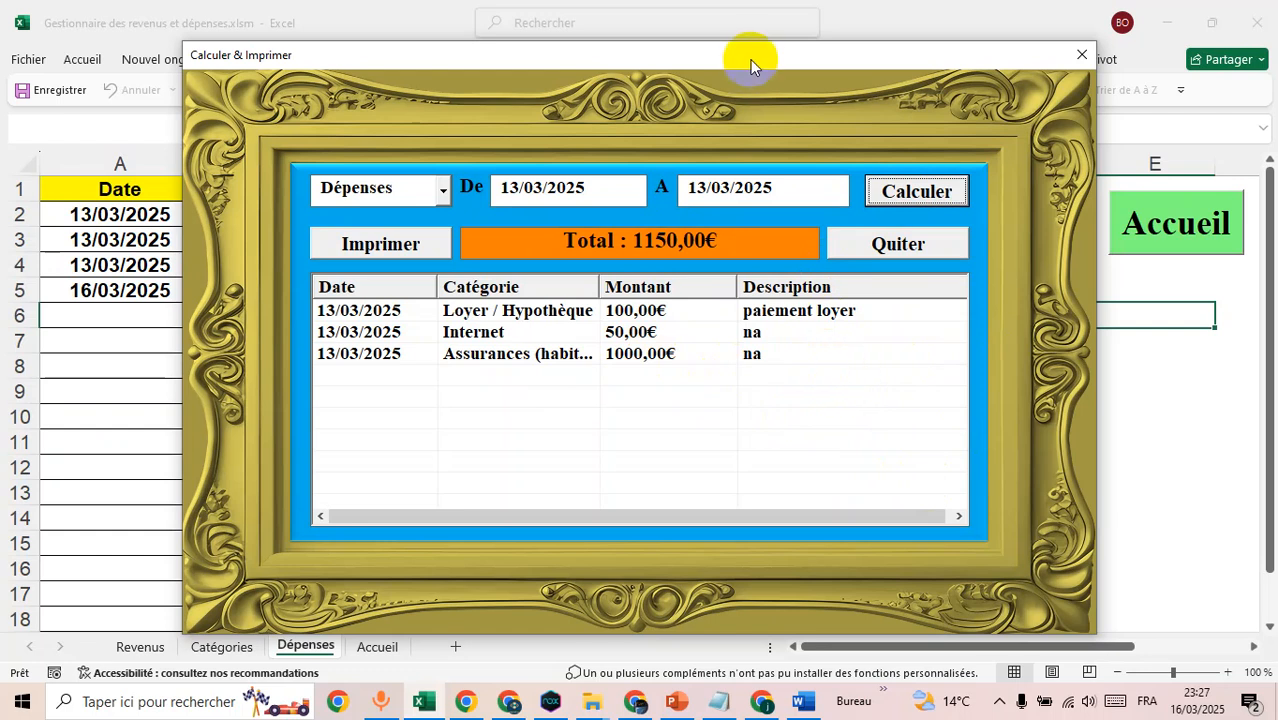
mouse_move(756, 57)
left_mouse_down()
mouse_move(727, 163)
mouse_move(731, 53)
left_mouse_up()
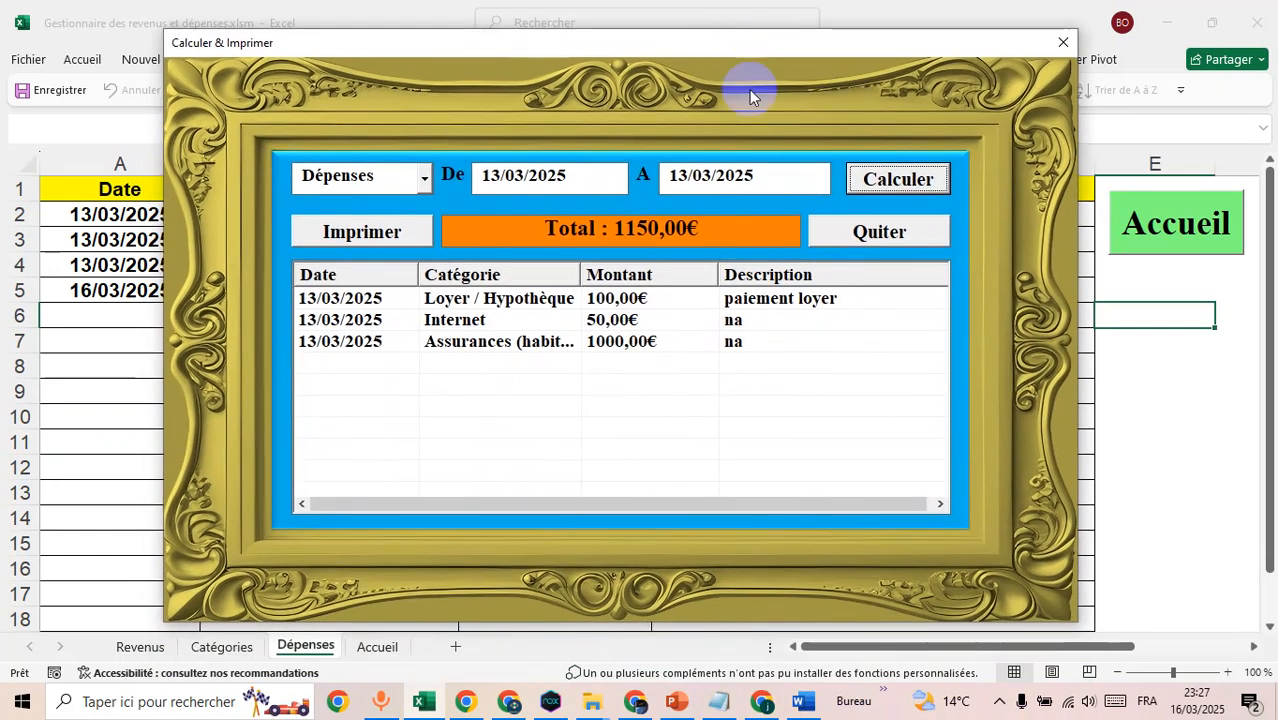
left_click_drag(719, 504, 605, 473)
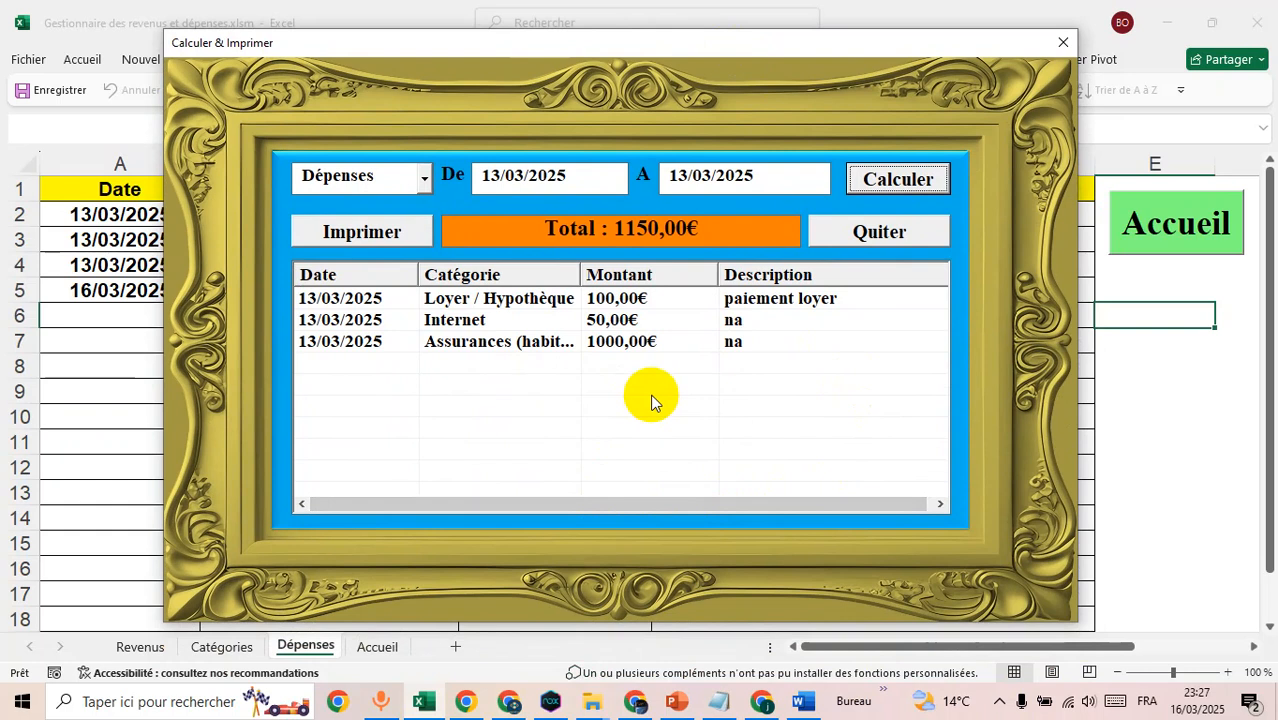